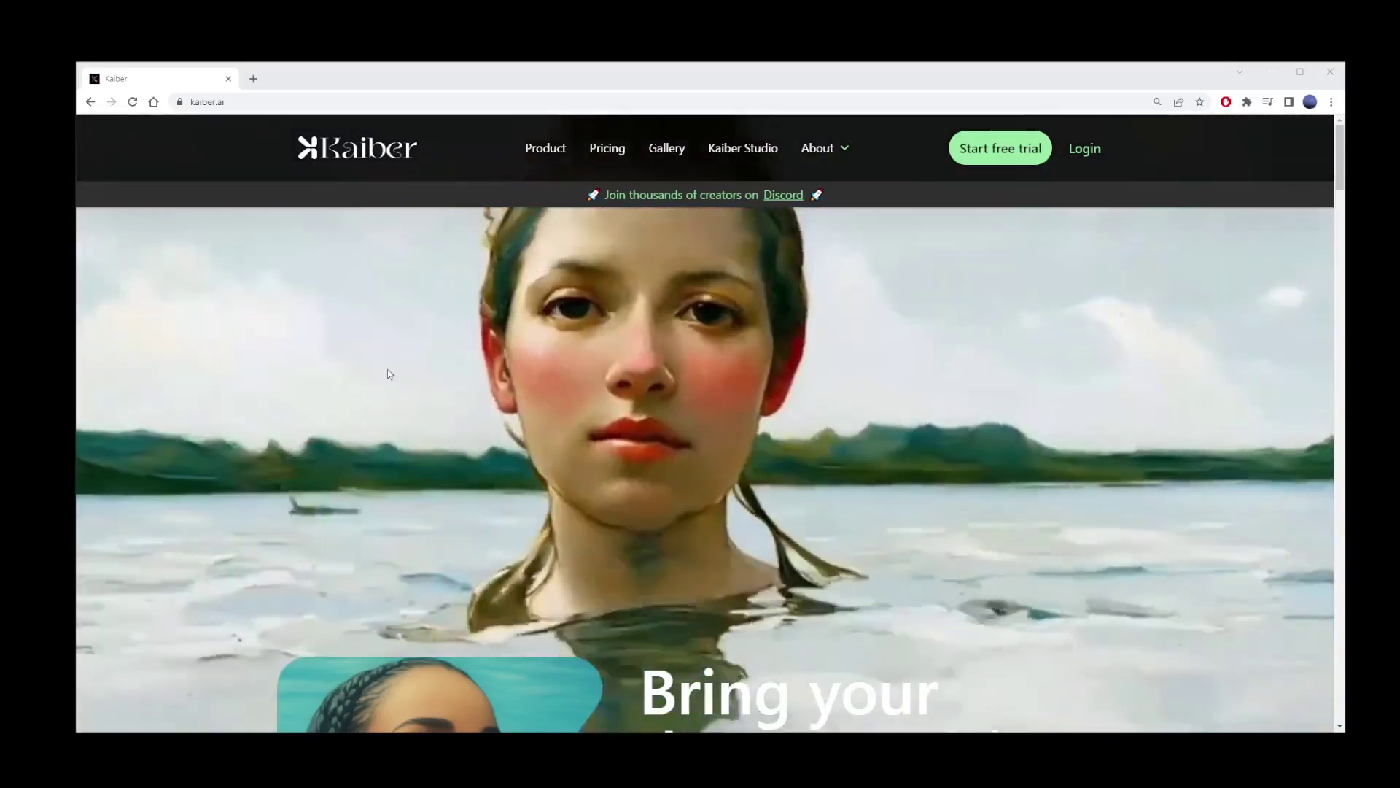
# Browse Kaiber's landing page and open the free-trial sign-up form
pyautogui.scroll(-4, 390, 374)
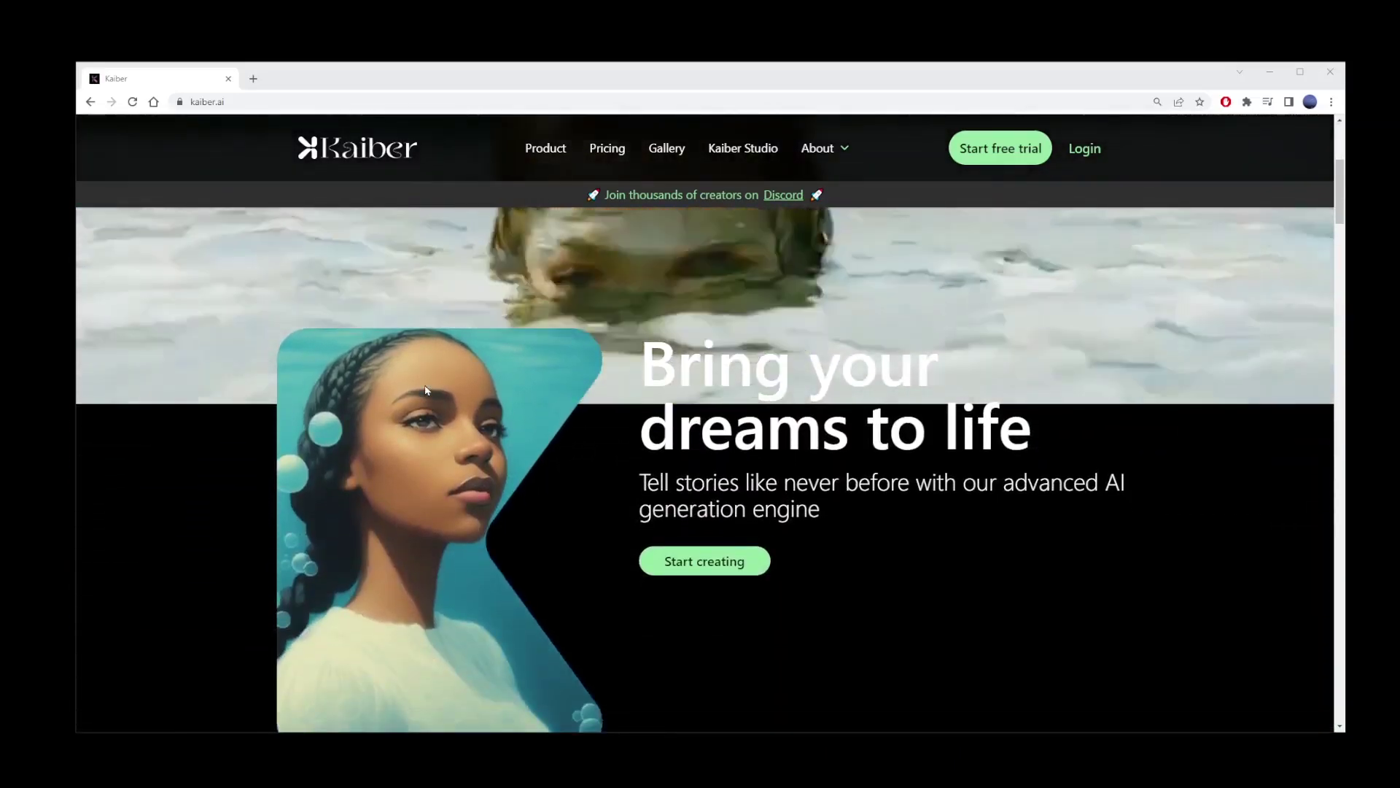
pyautogui.scroll(4, 425, 390)
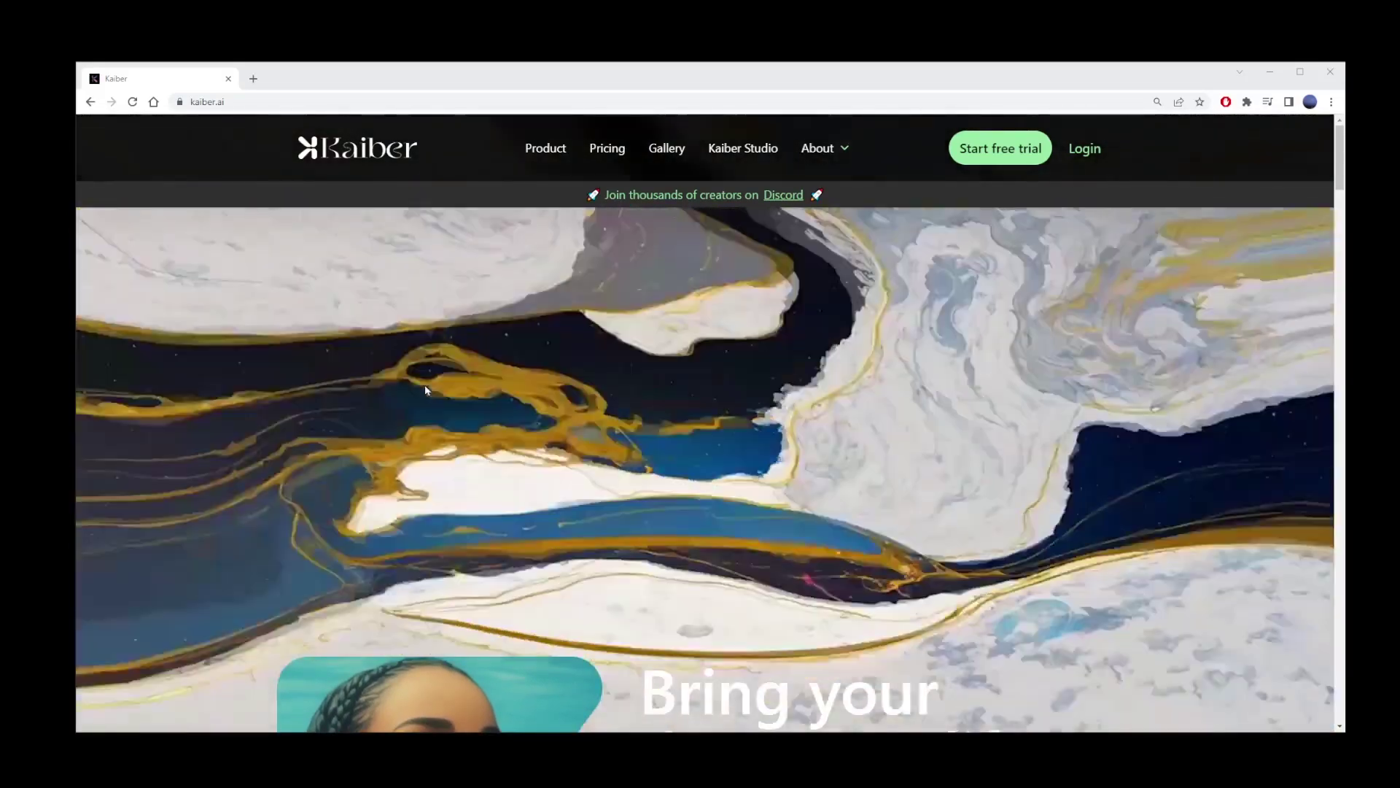
pyautogui.scroll(-10, 426, 390)
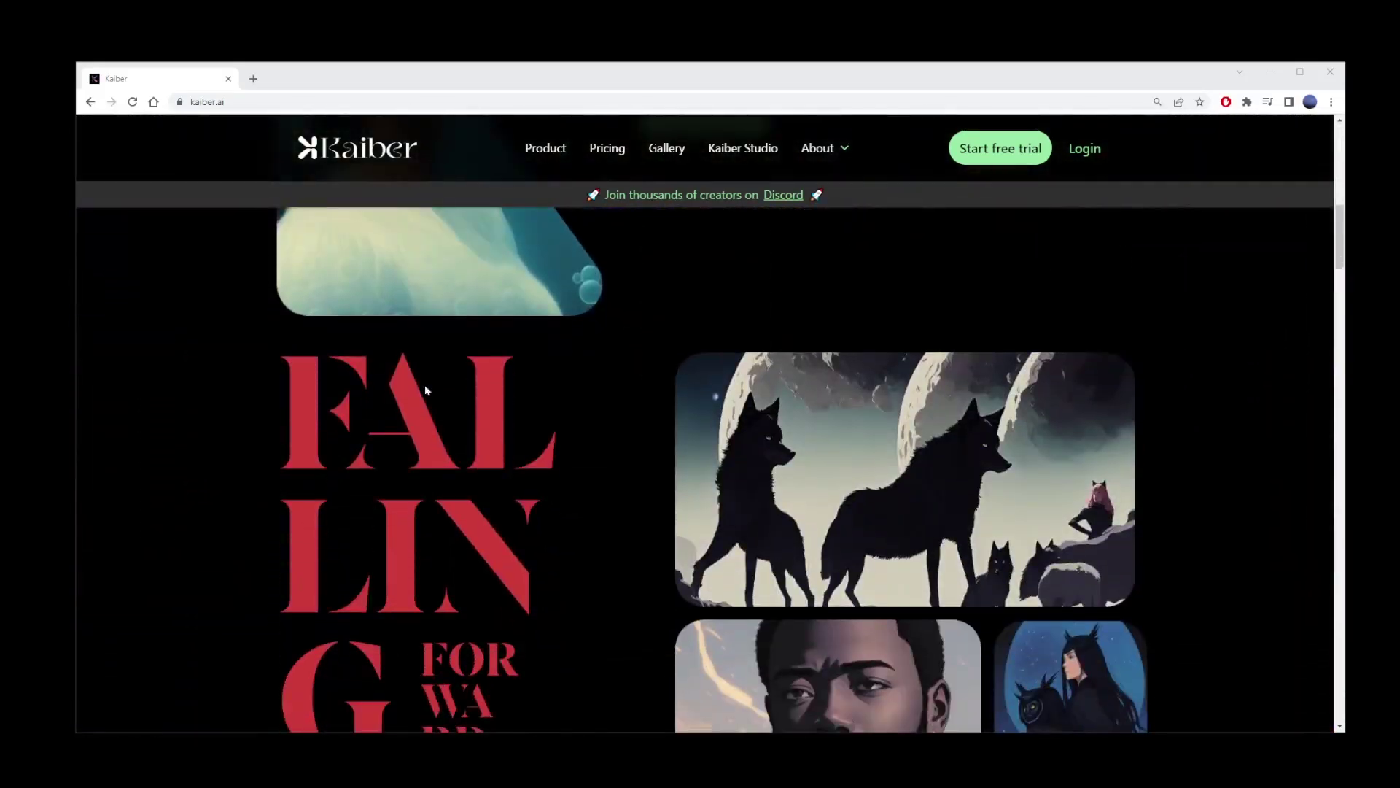
pyautogui.scroll(-14, 426, 390)
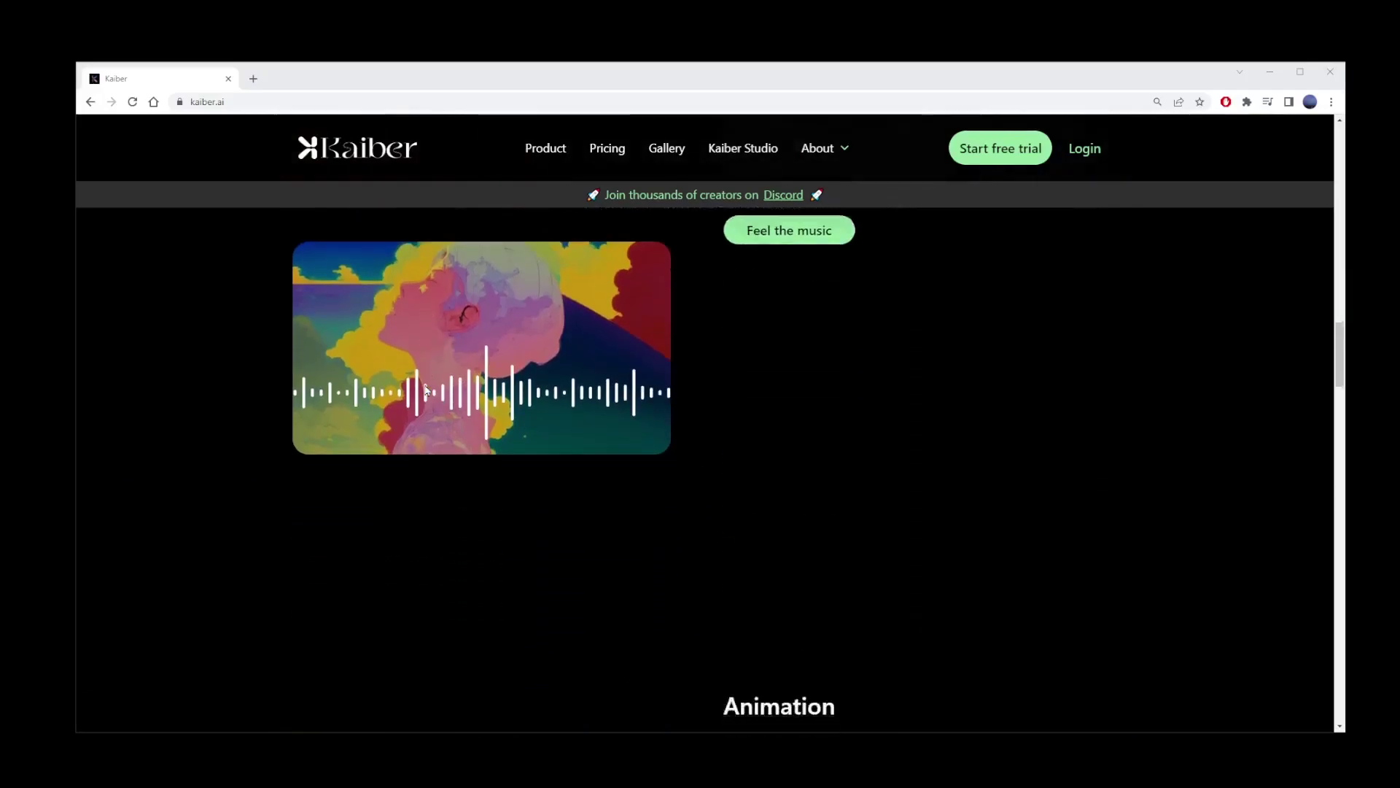
pyautogui.scroll(-20, 426, 391)
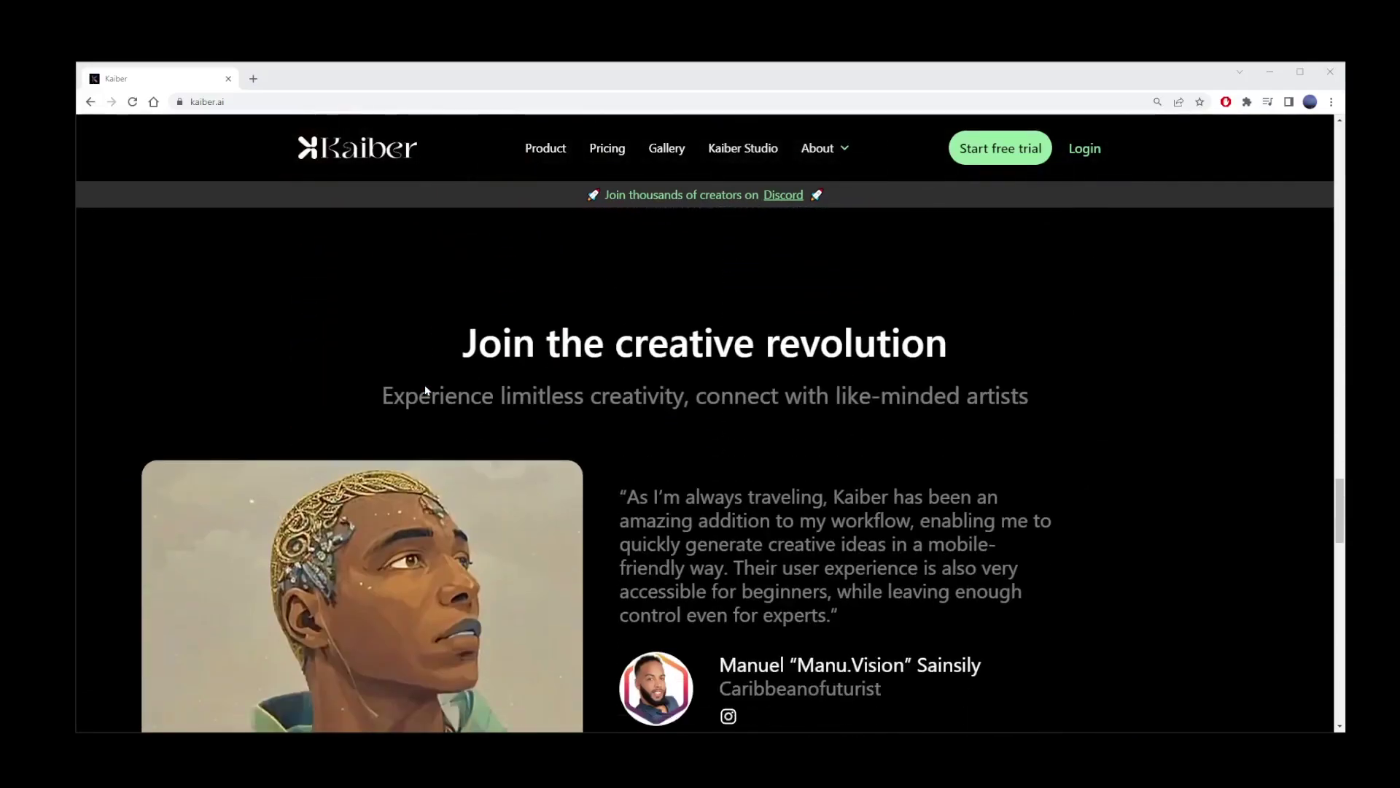
pyautogui.scroll(-12, 426, 390)
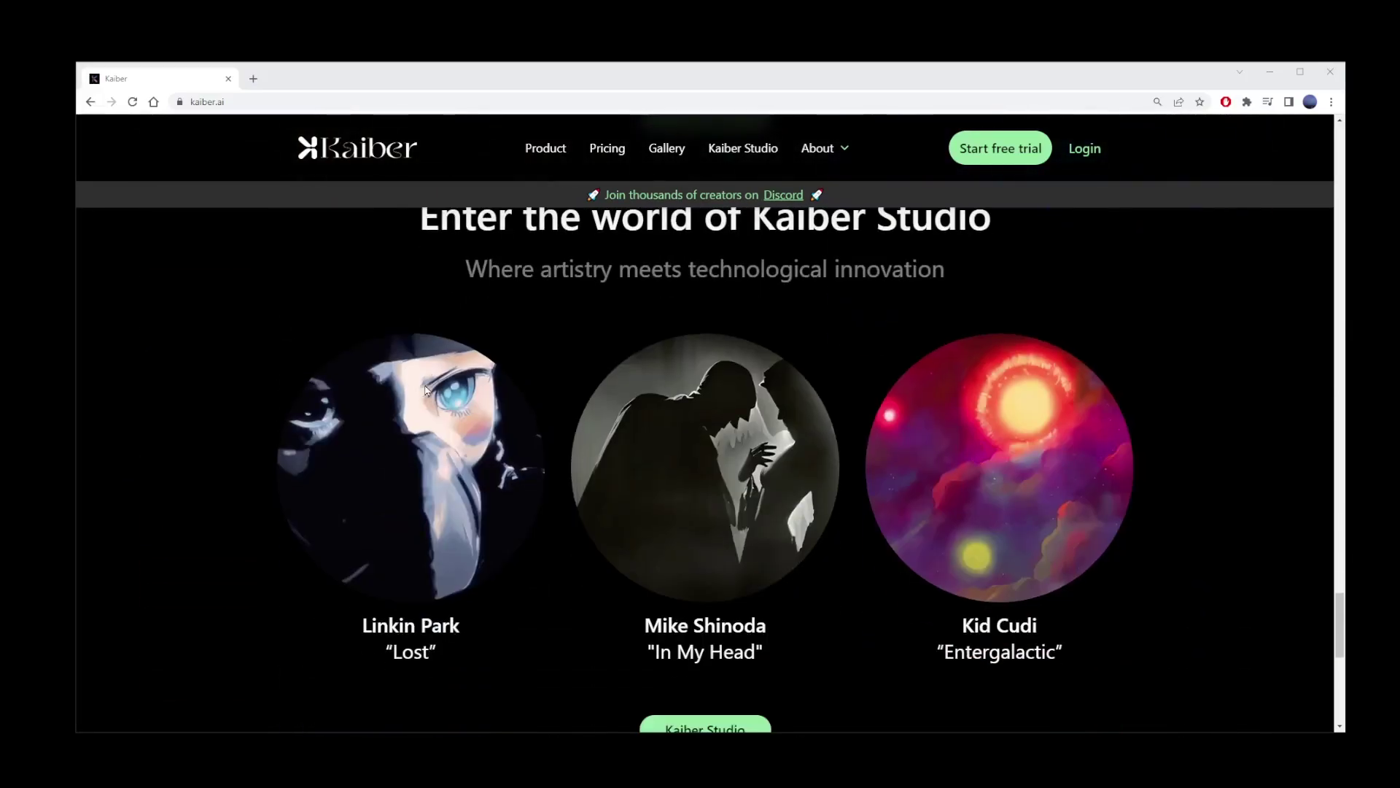
pyautogui.scroll(-7, 426, 390)
pyautogui.scroll(20, 426, 390)
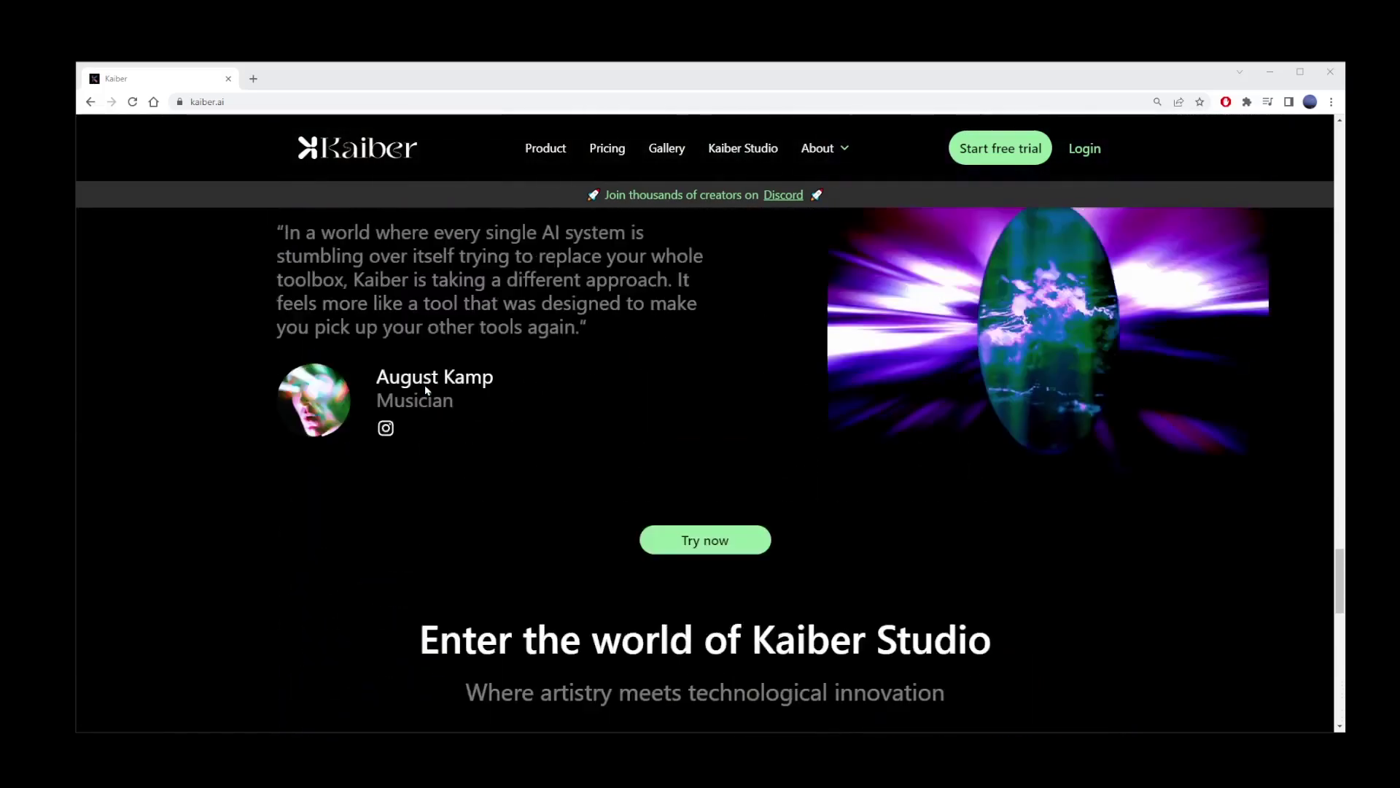
pyautogui.scroll(20, 426, 390)
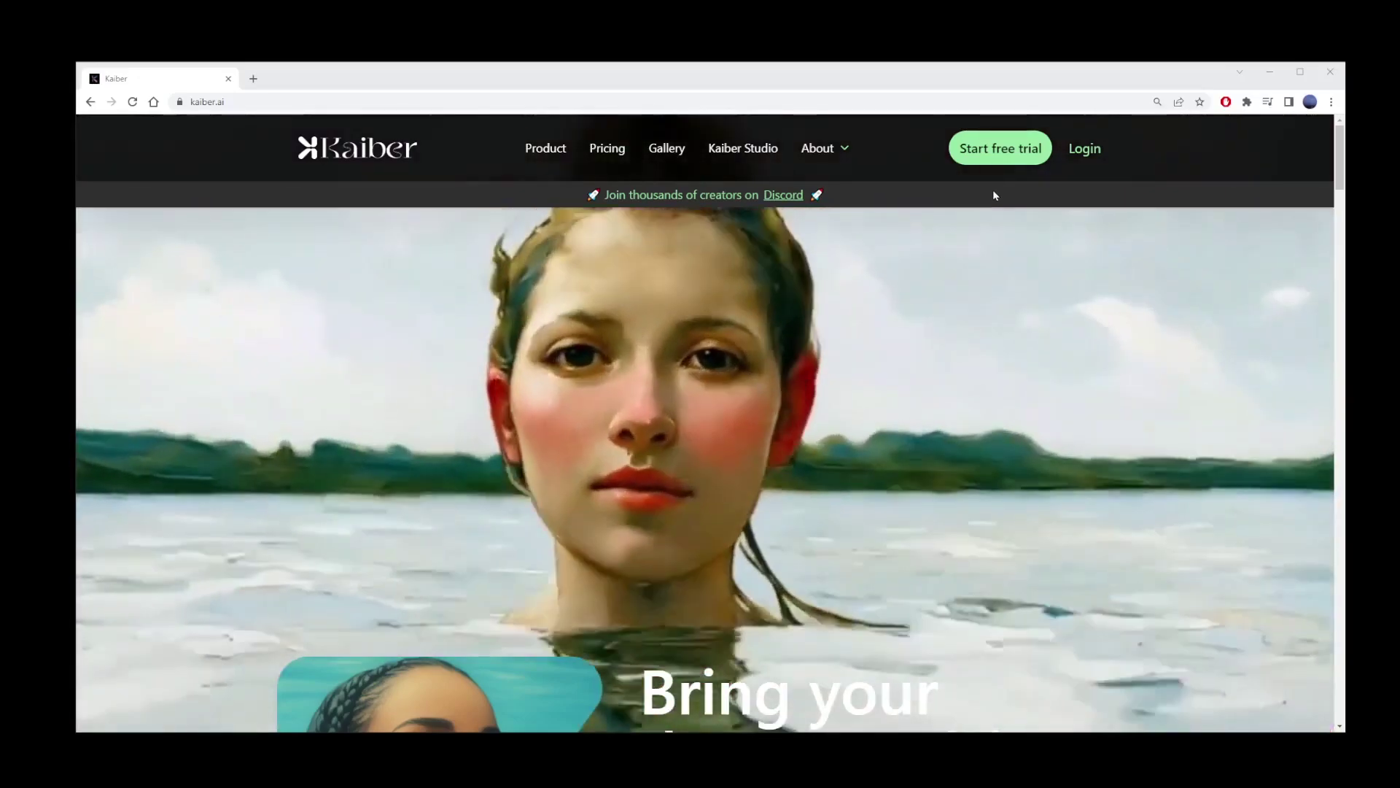
pyautogui.click(999, 149)
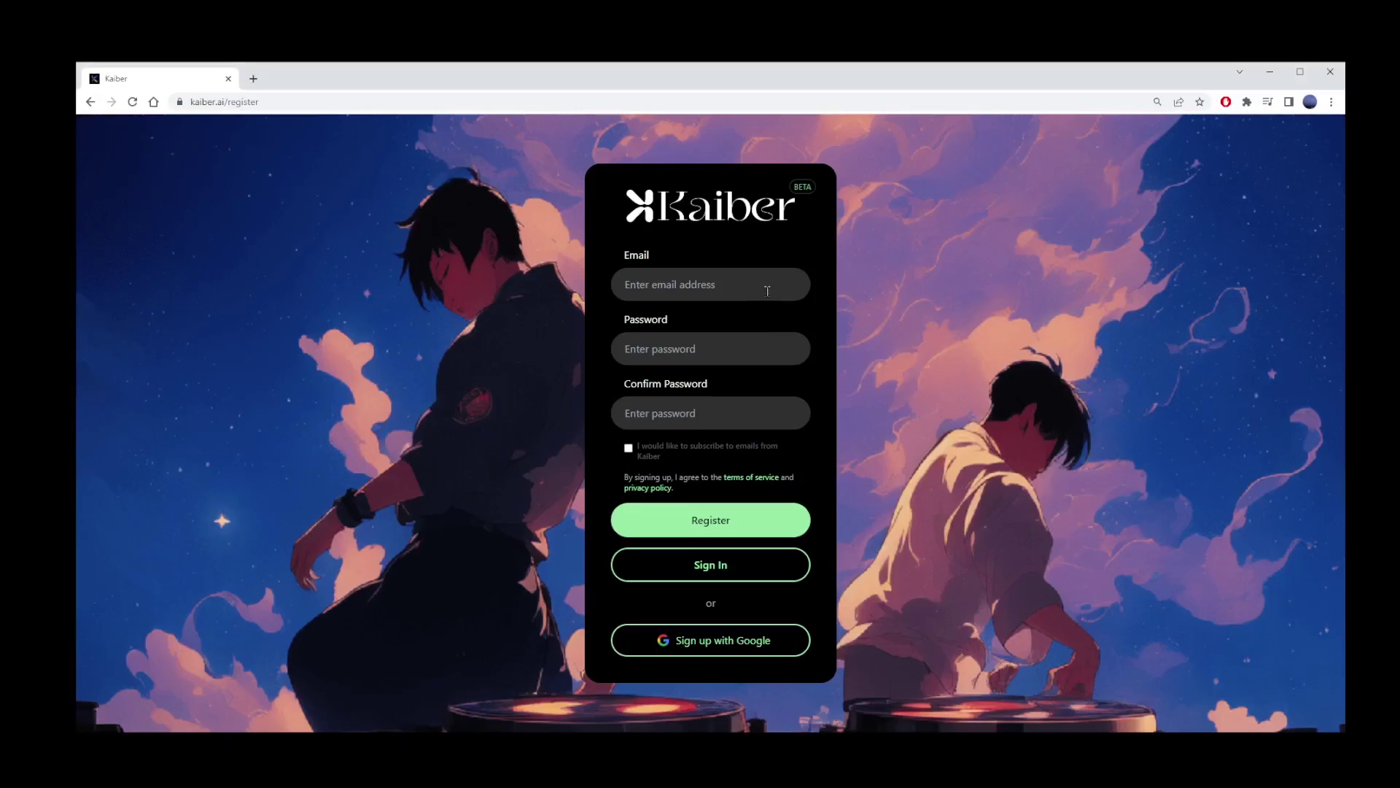
# Register using the autofilled e-mail and Chrome's suggested strong password
pyautogui.click(767, 291)
pyautogui.click(700, 342)
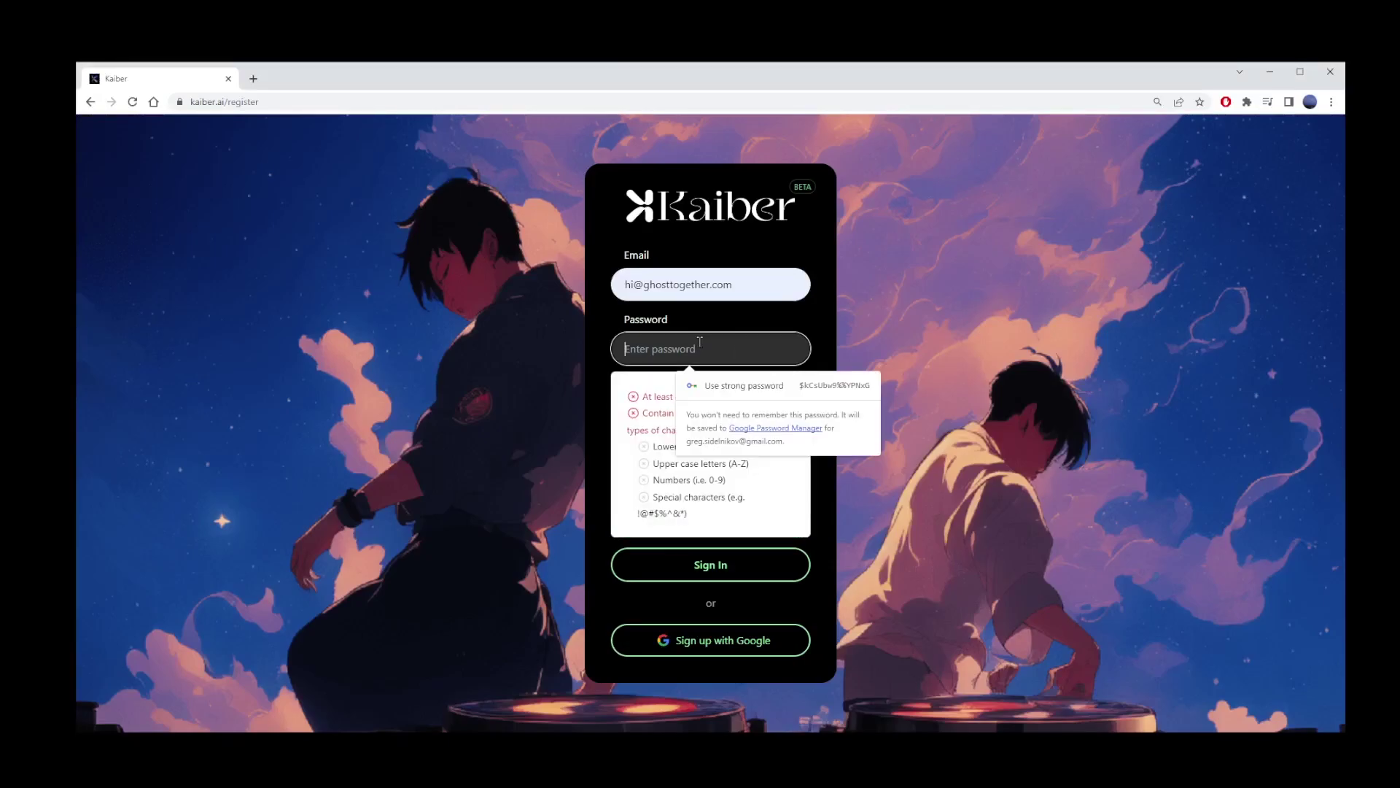
pyautogui.click(791, 404)
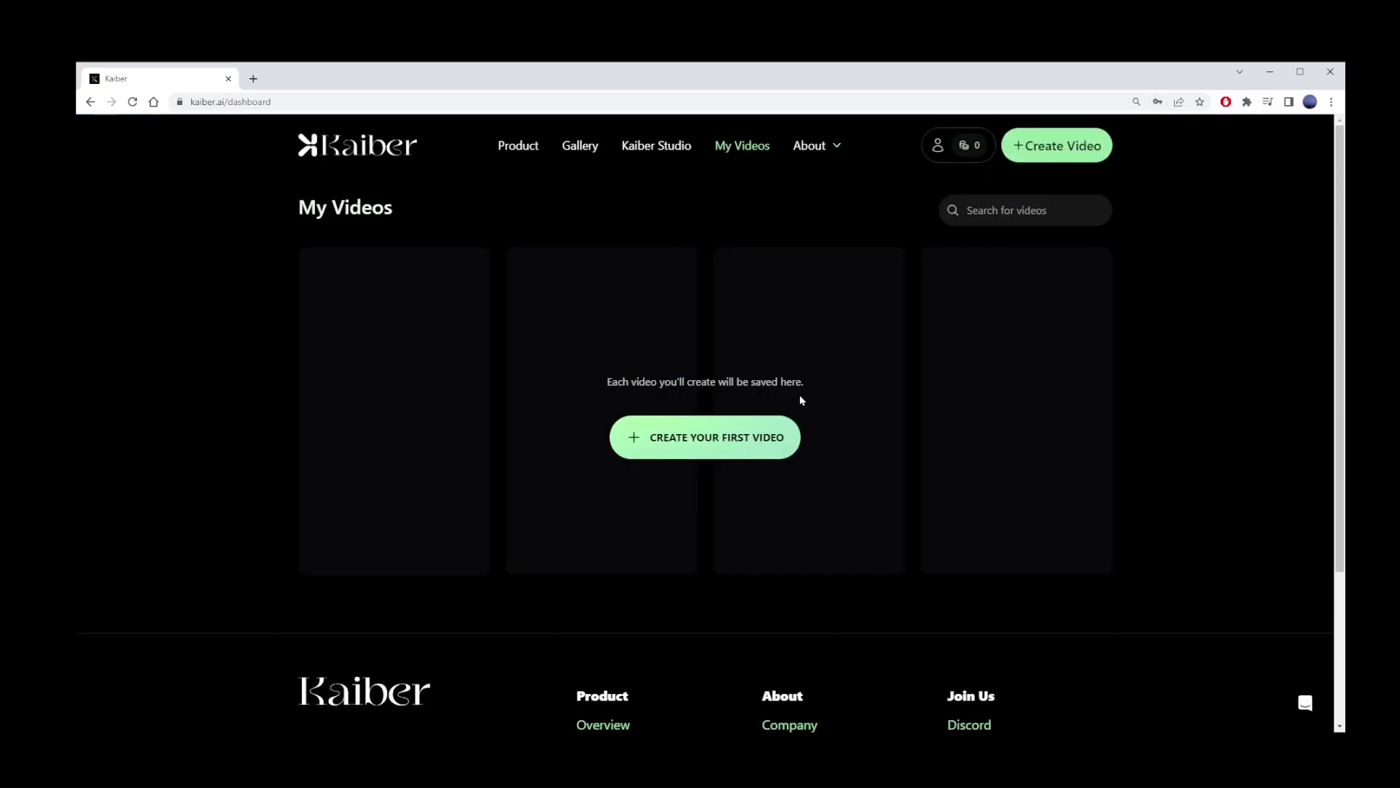
# Choose CREATE YOUR FIRST VIDEO and accept the 7-day Standard Subscription free trial
pyautogui.click(665, 440)
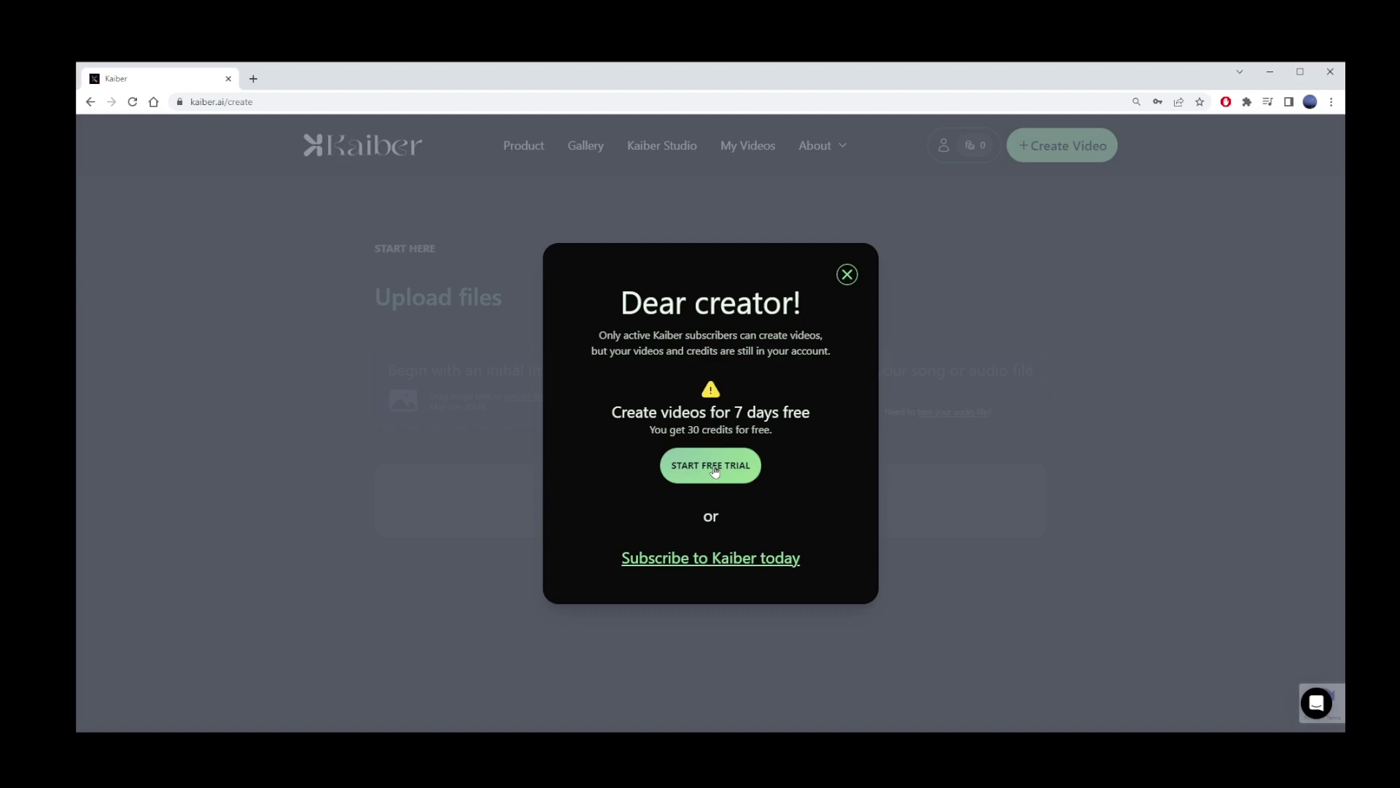
pyautogui.click(715, 471)
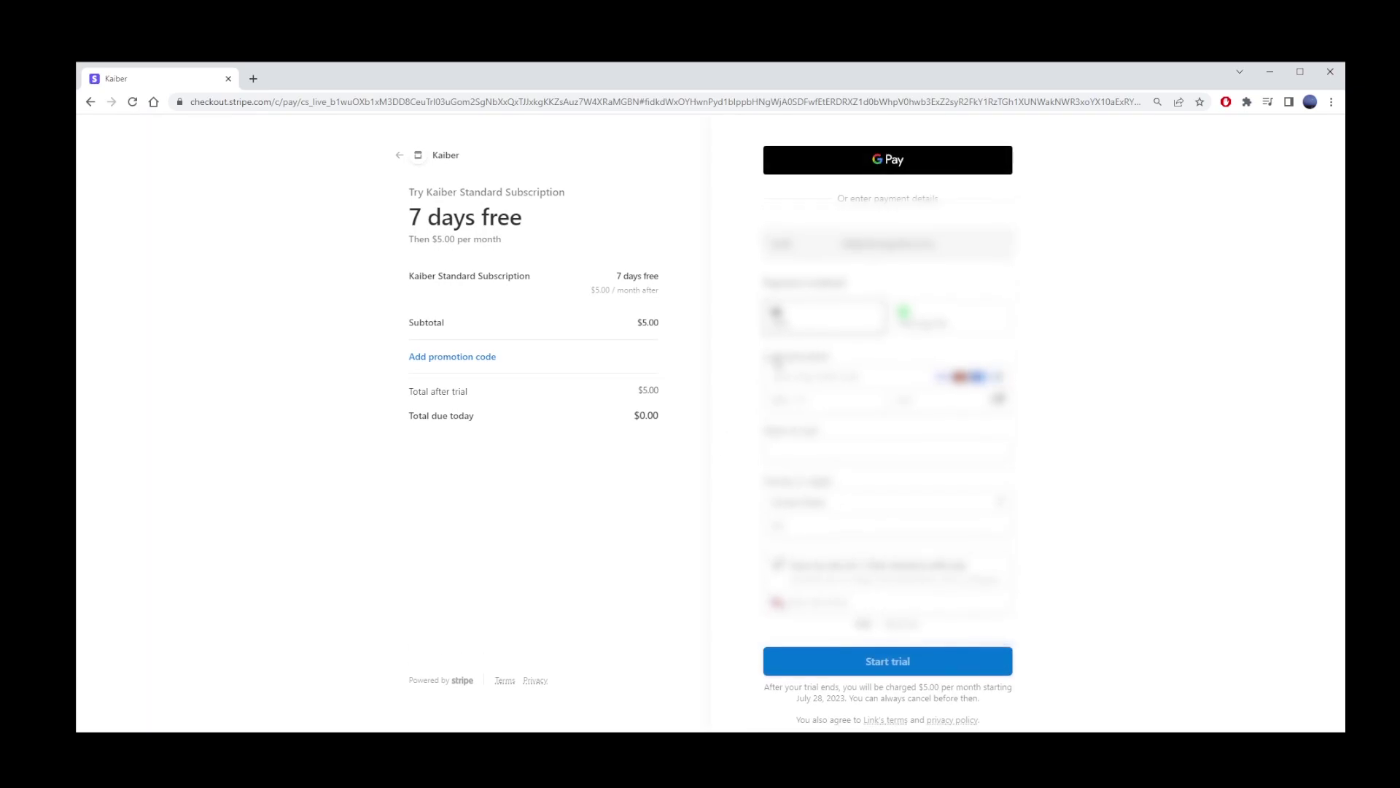
# Pay by card with the saved Visa and its security code, then dismiss the trial confirmation
pyautogui.click(781, 325)
pyautogui.click(806, 375)
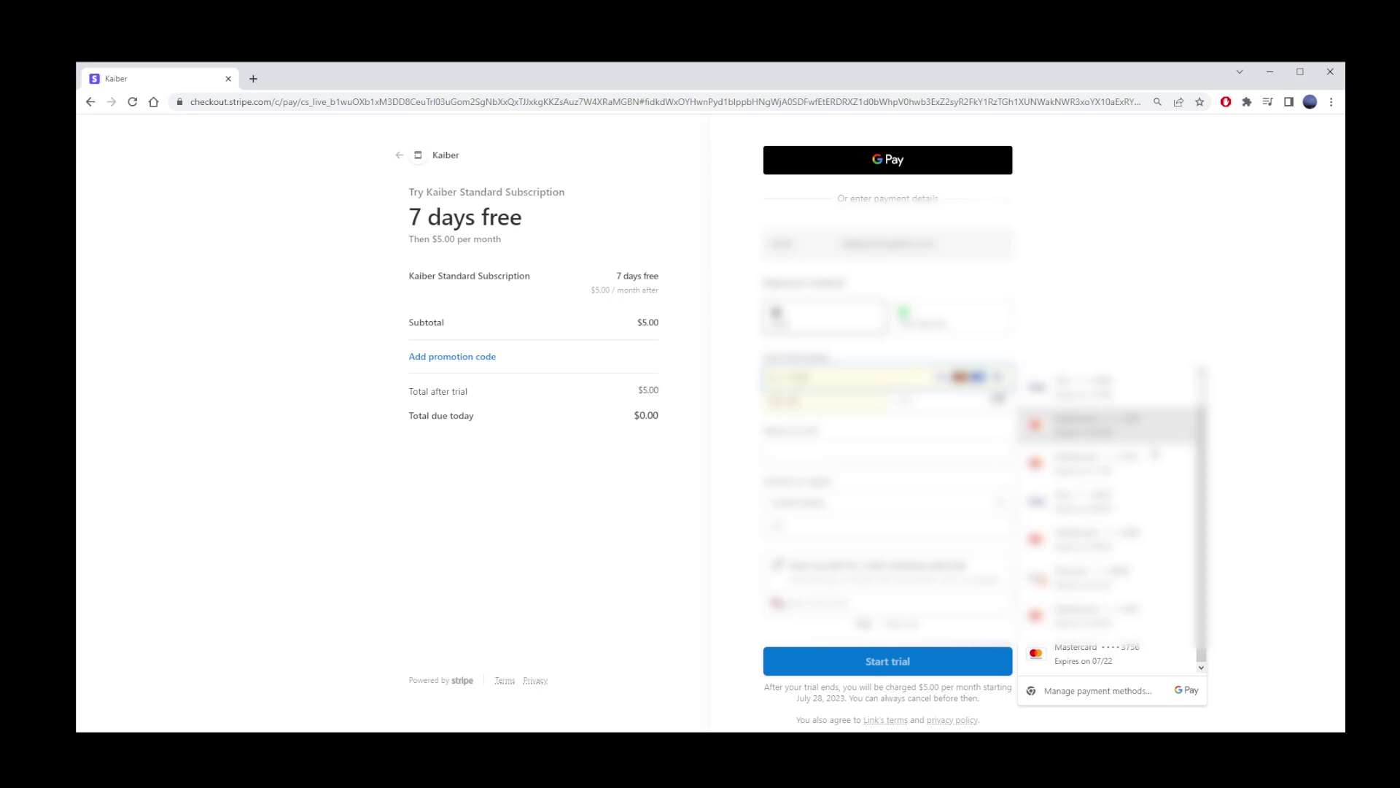
pyautogui.scroll(1, 1154, 453)
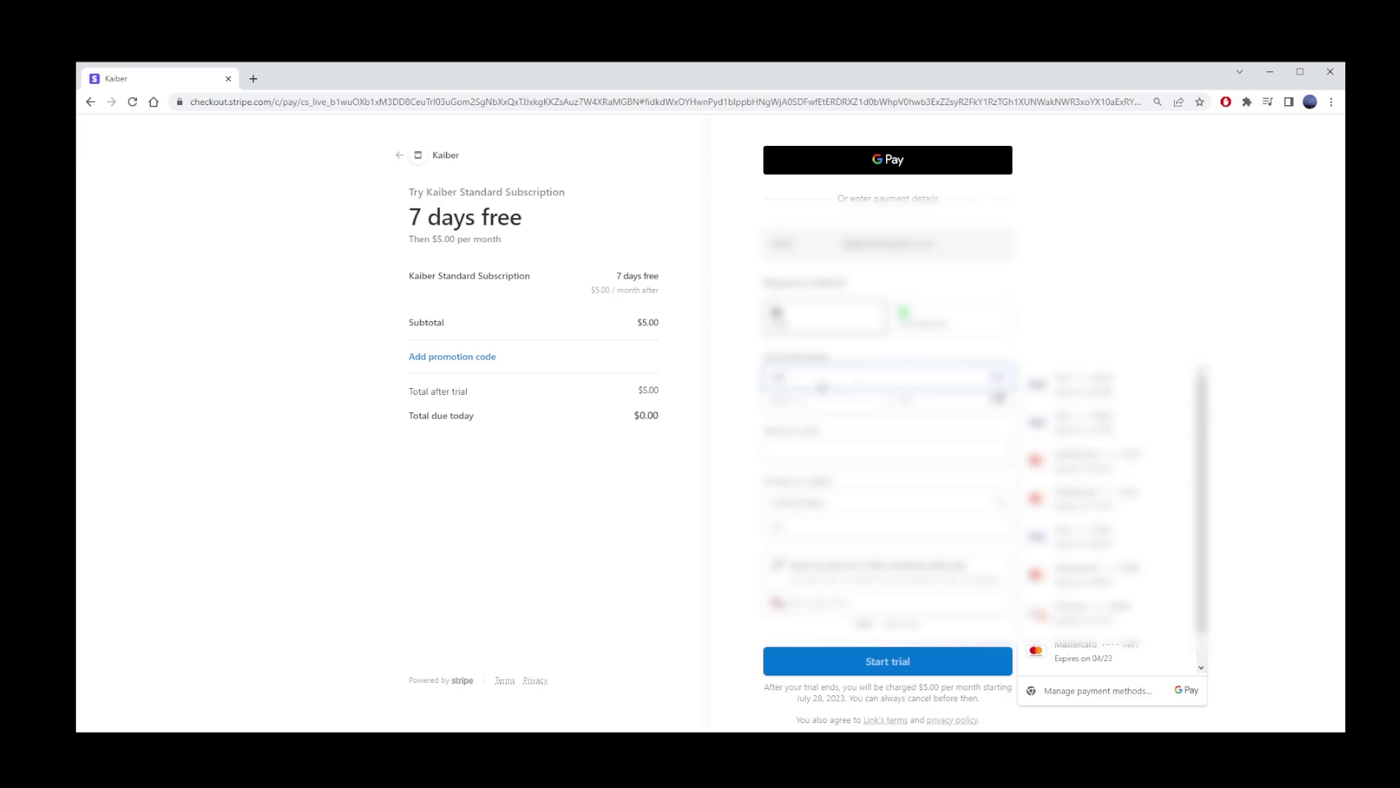
pyautogui.click(1111, 393)
pyautogui.write('123')
pyautogui.press('Return')
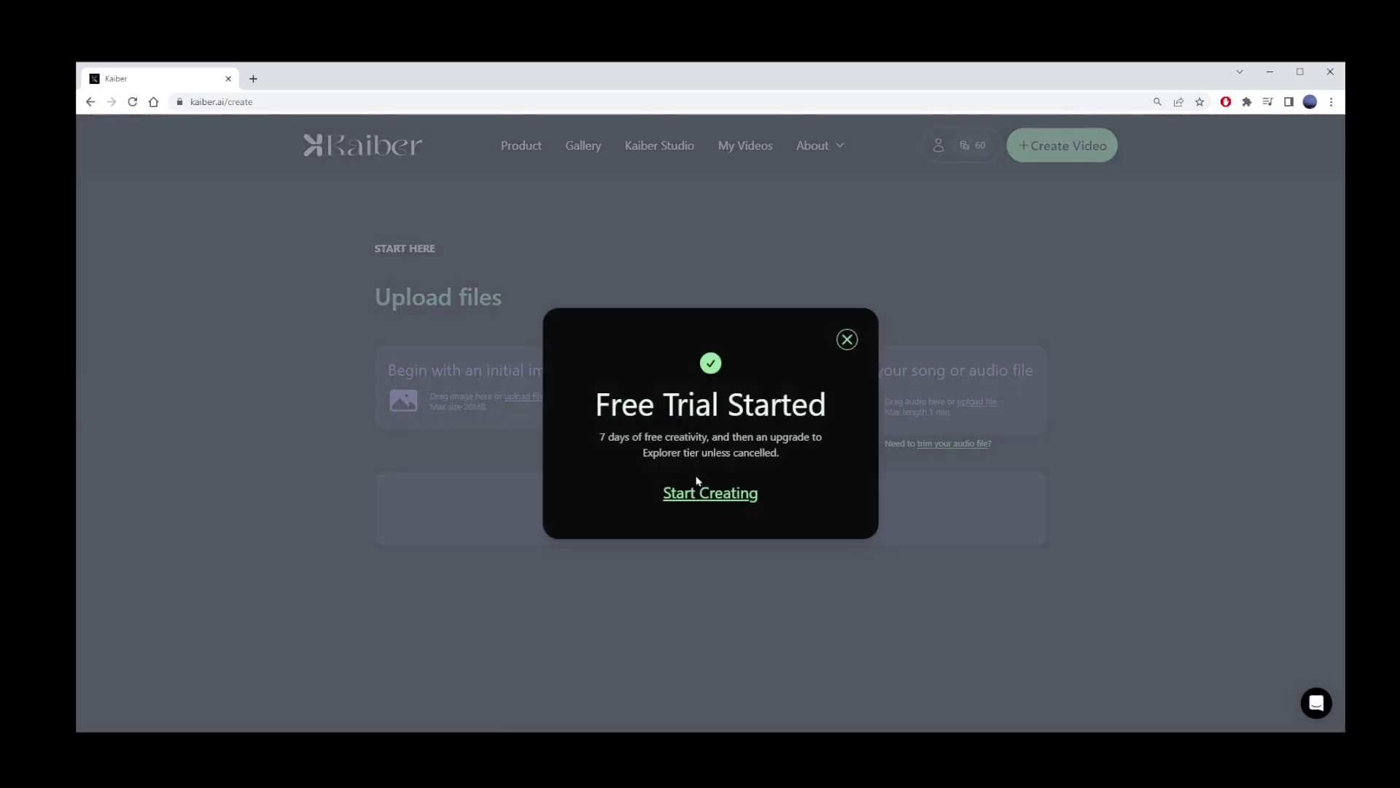
pyautogui.moveTo(600, 437); pyautogui.dragTo(710, 438)
pyautogui.click(711, 493)
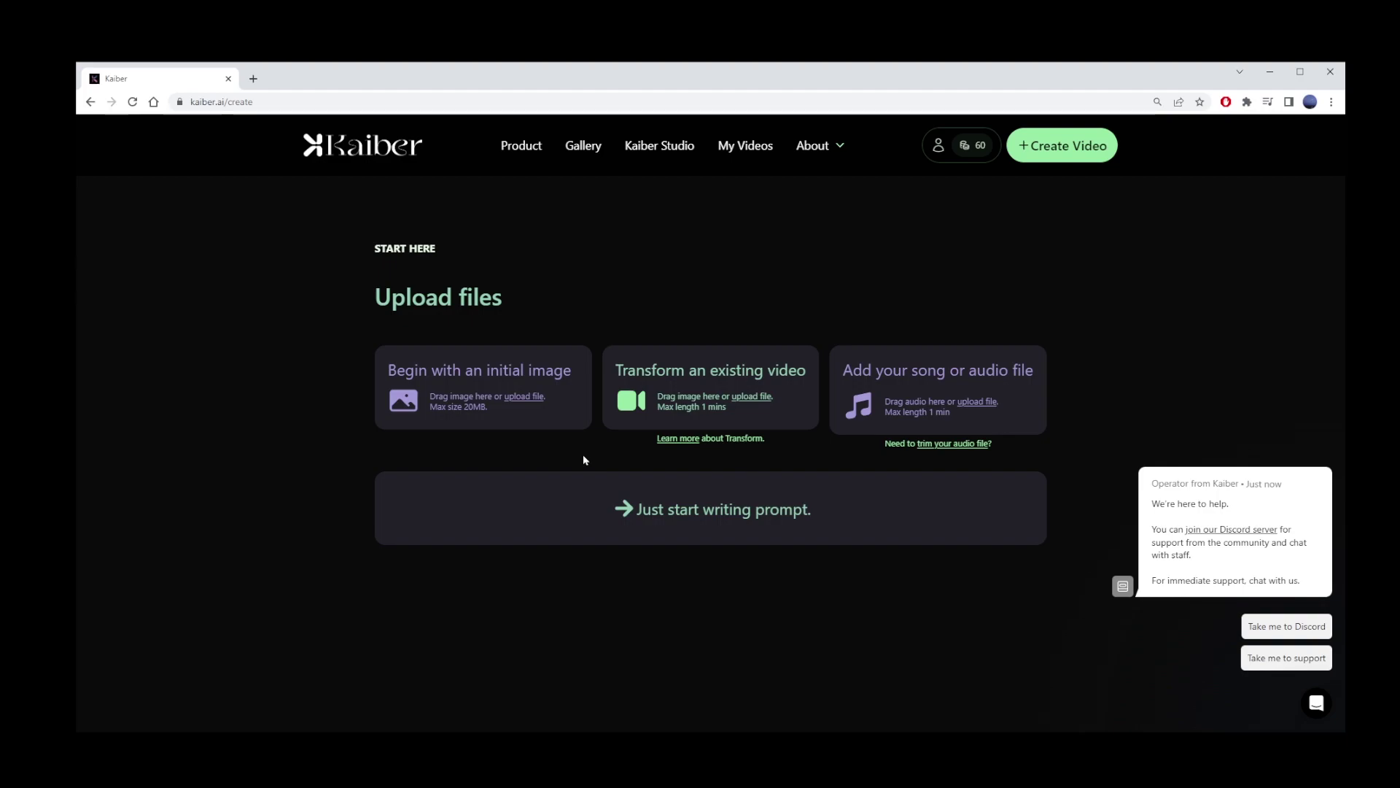
# Write a text prompt: subject 'Walking through emerald forest', style 'Anime cartoon animation'
pyautogui.click(704, 510)
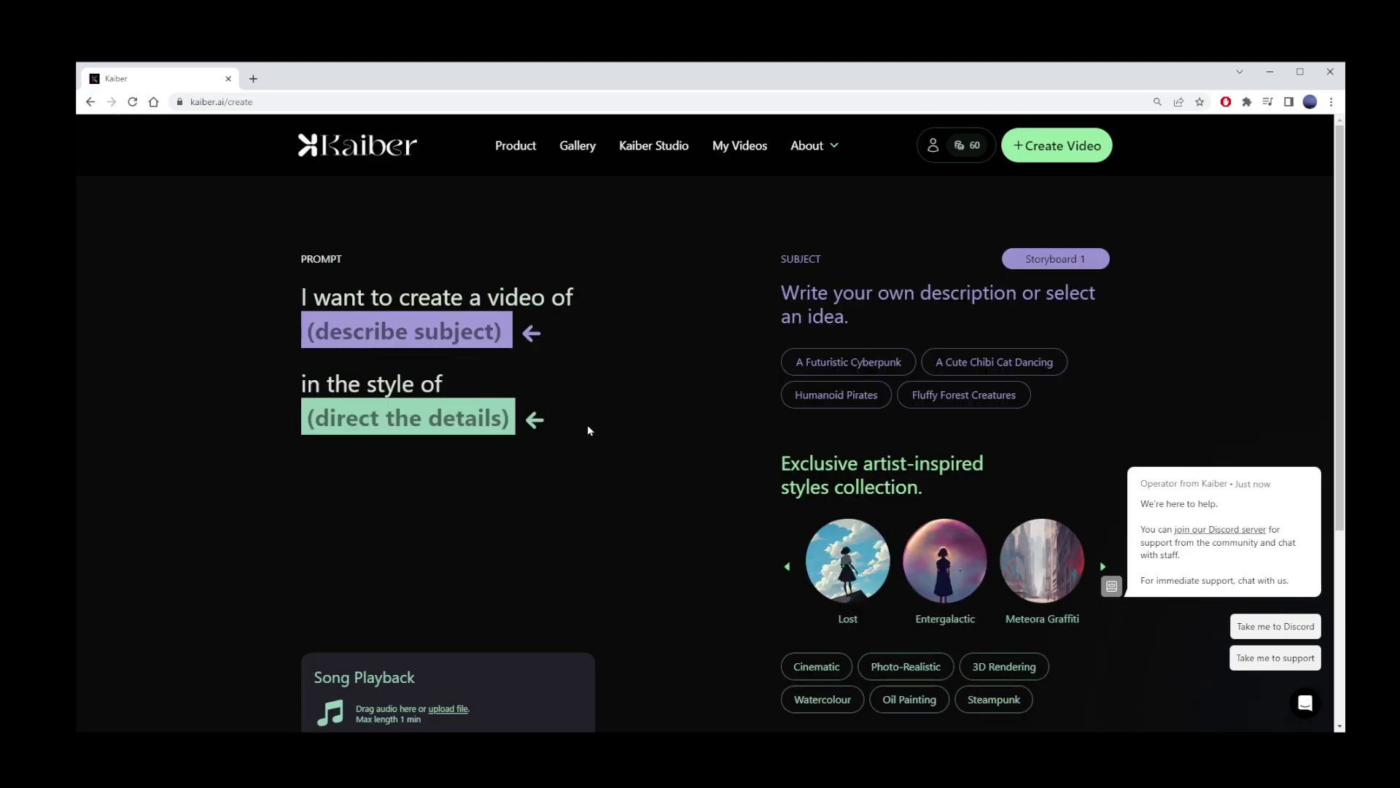
pyautogui.click(422, 339)
pyautogui.write('Walking through emerald forest')
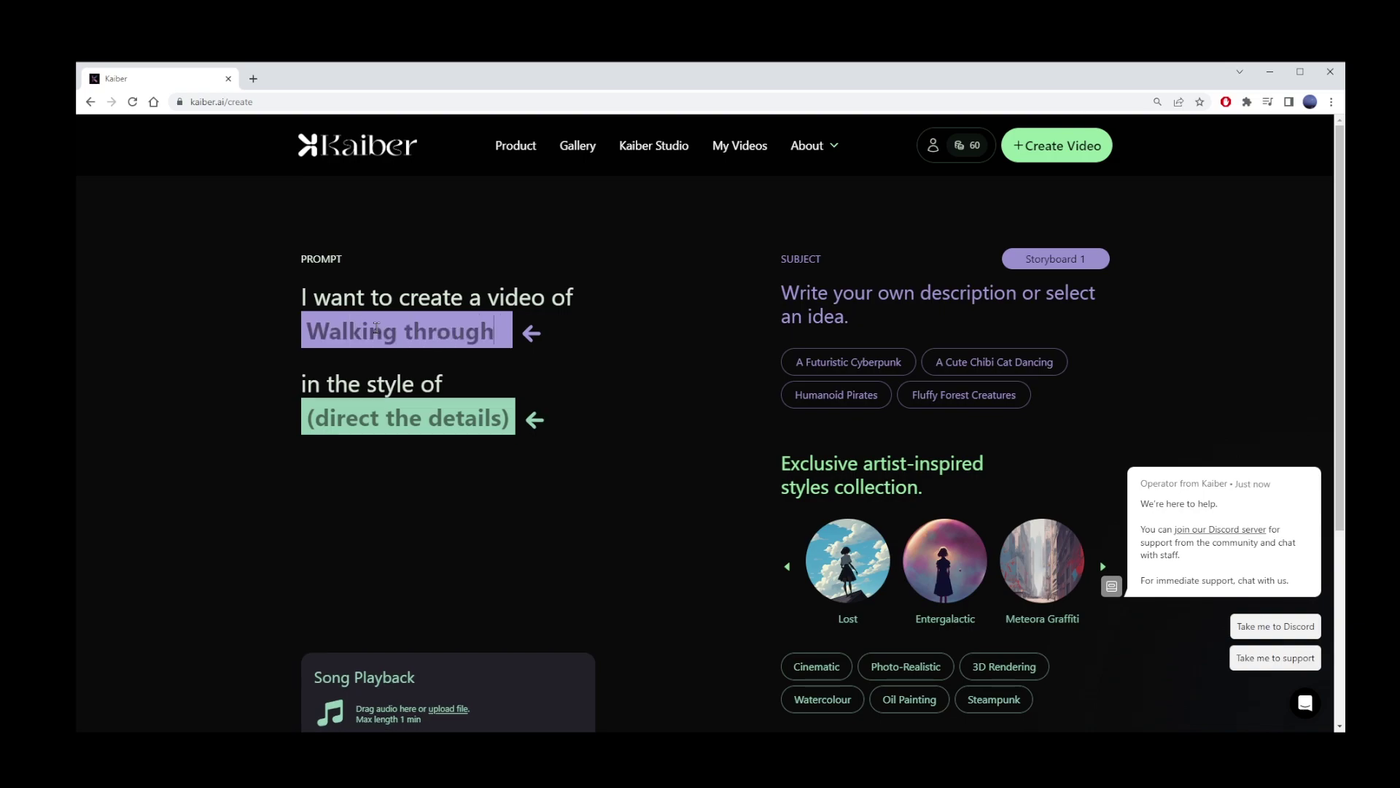
pyautogui.click(410, 420)
pyautogui.write('Anime cartoon animation')
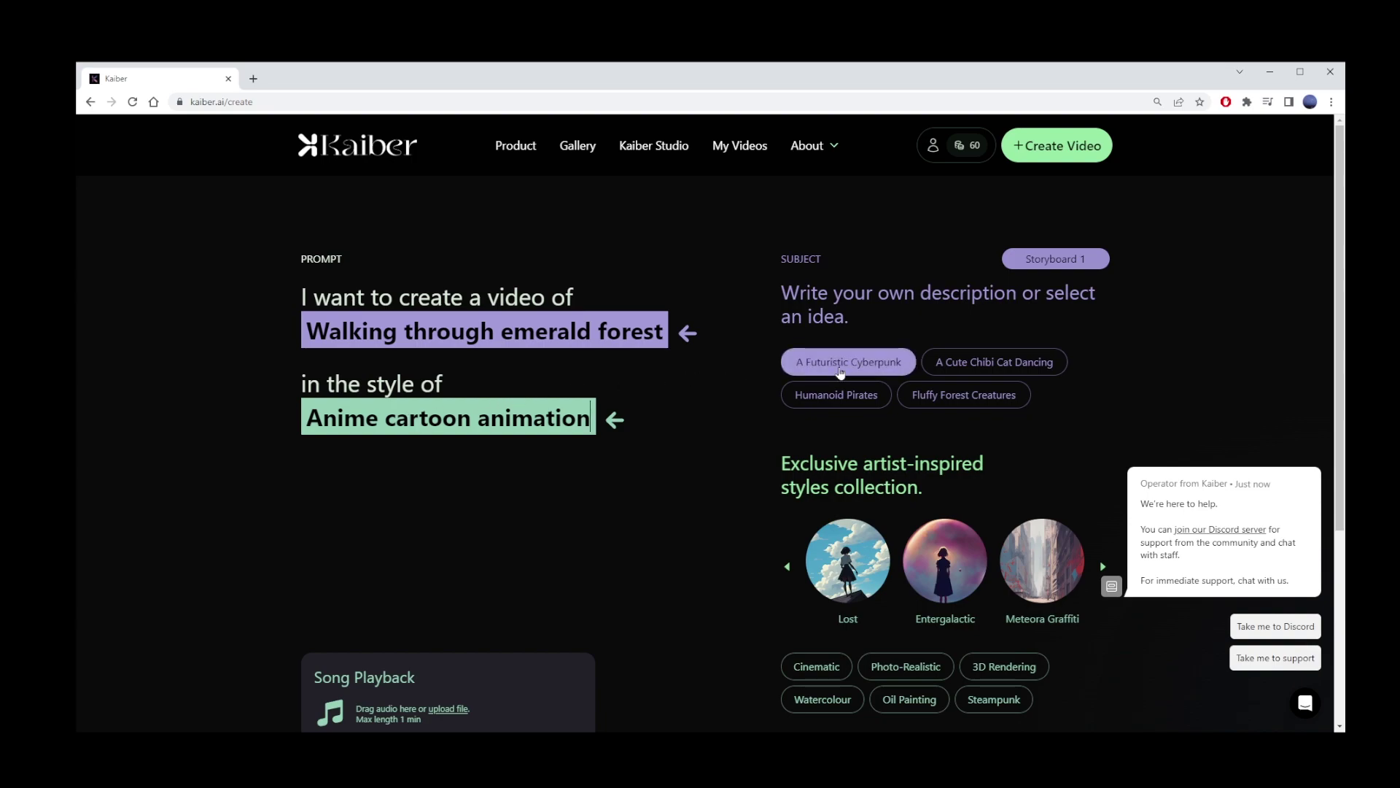
# Replace the 'a futuristic cyberpunk' subject with 'walking in an emerald forest'
pyautogui.click(859, 375)
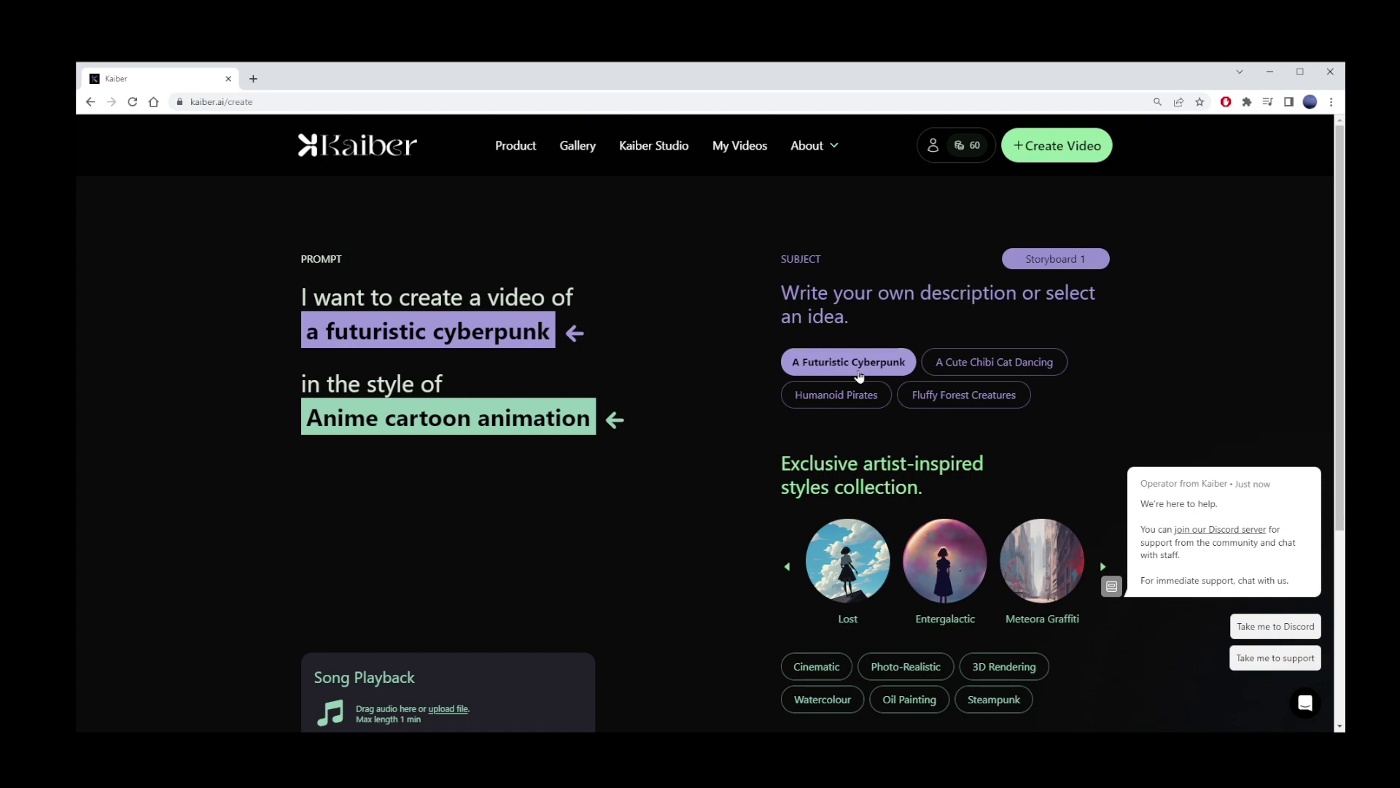
pyautogui.tripleClick(506, 334)
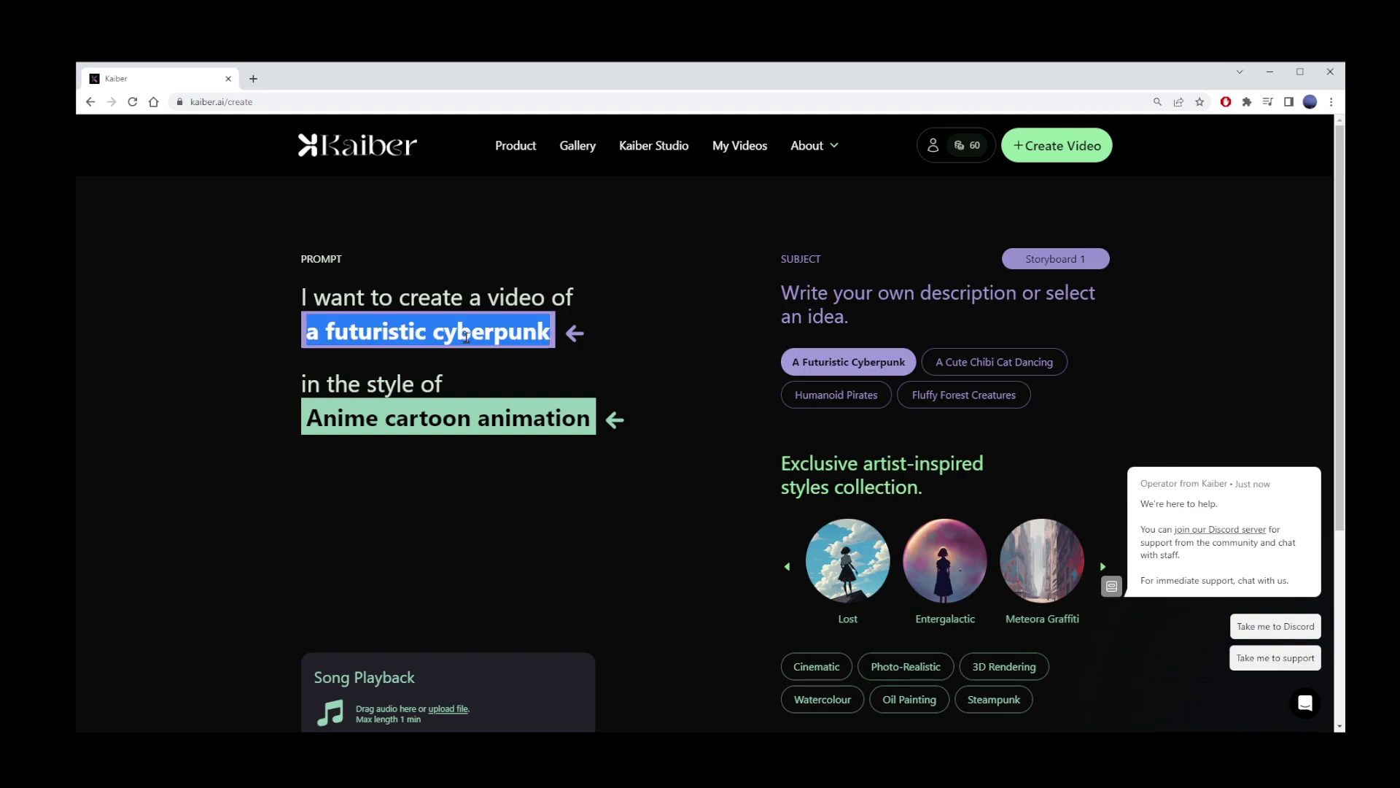
pyautogui.write('walking in an emerald forest')
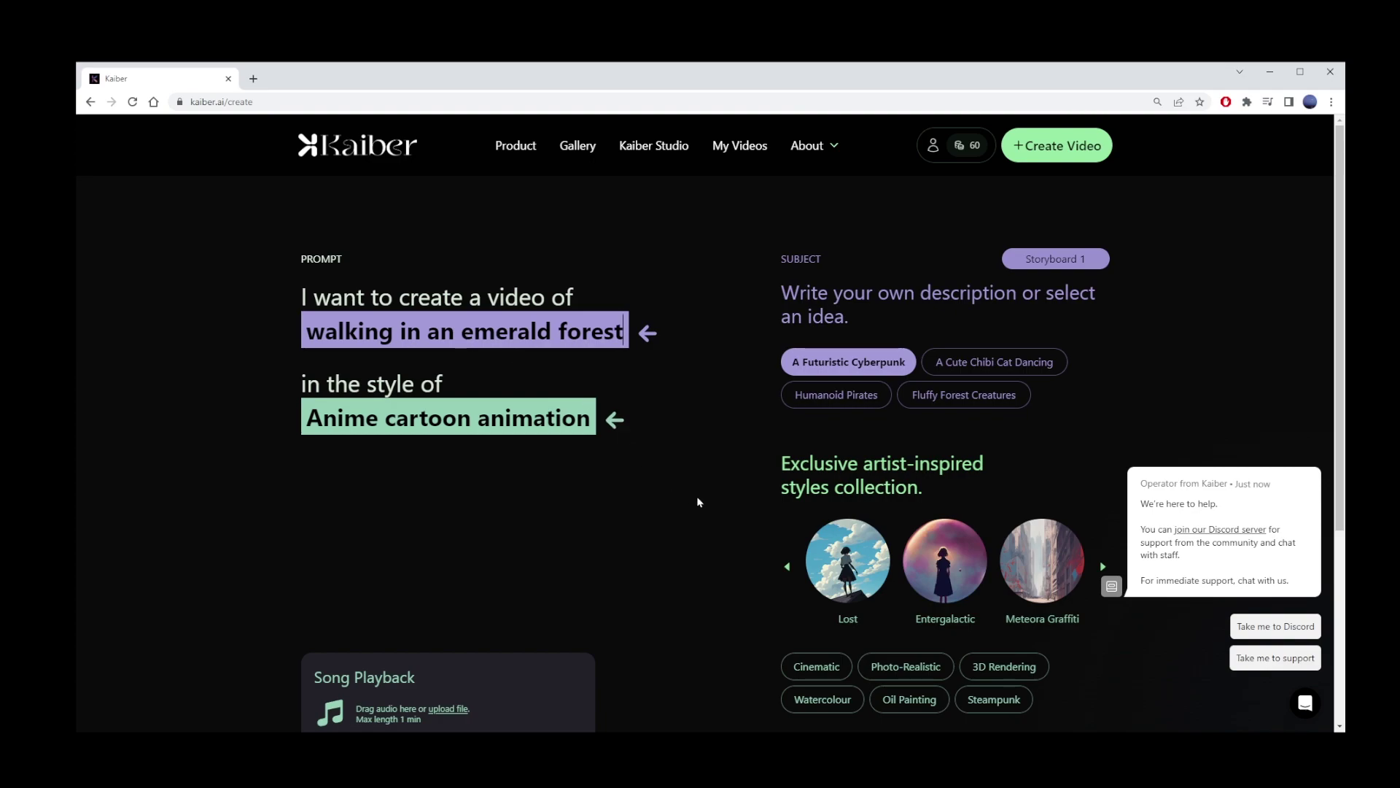
# Edit the style to 'Watercolor anime cartoon animation' and proceed to Video settings
pyautogui.scroll(-2, 720, 522)
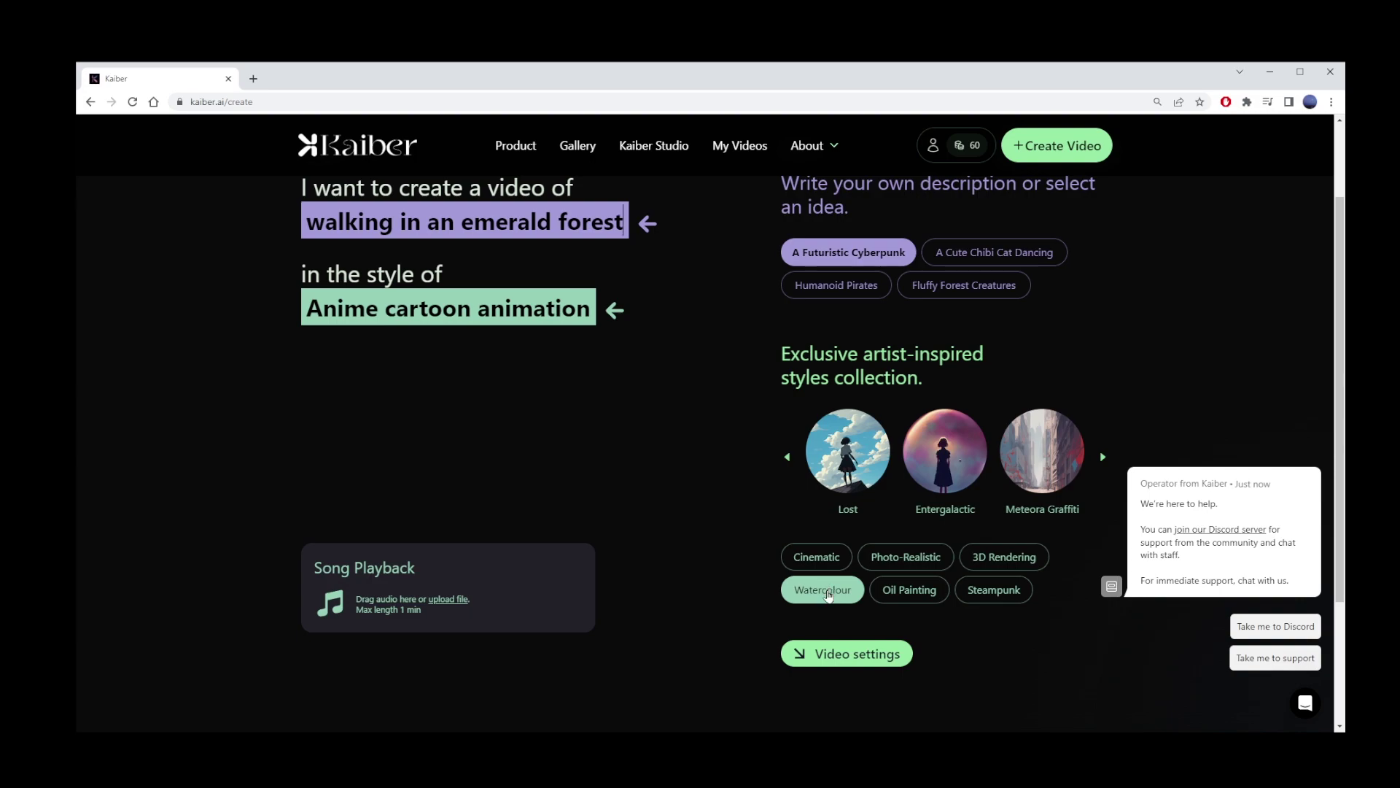
pyautogui.click(379, 309)
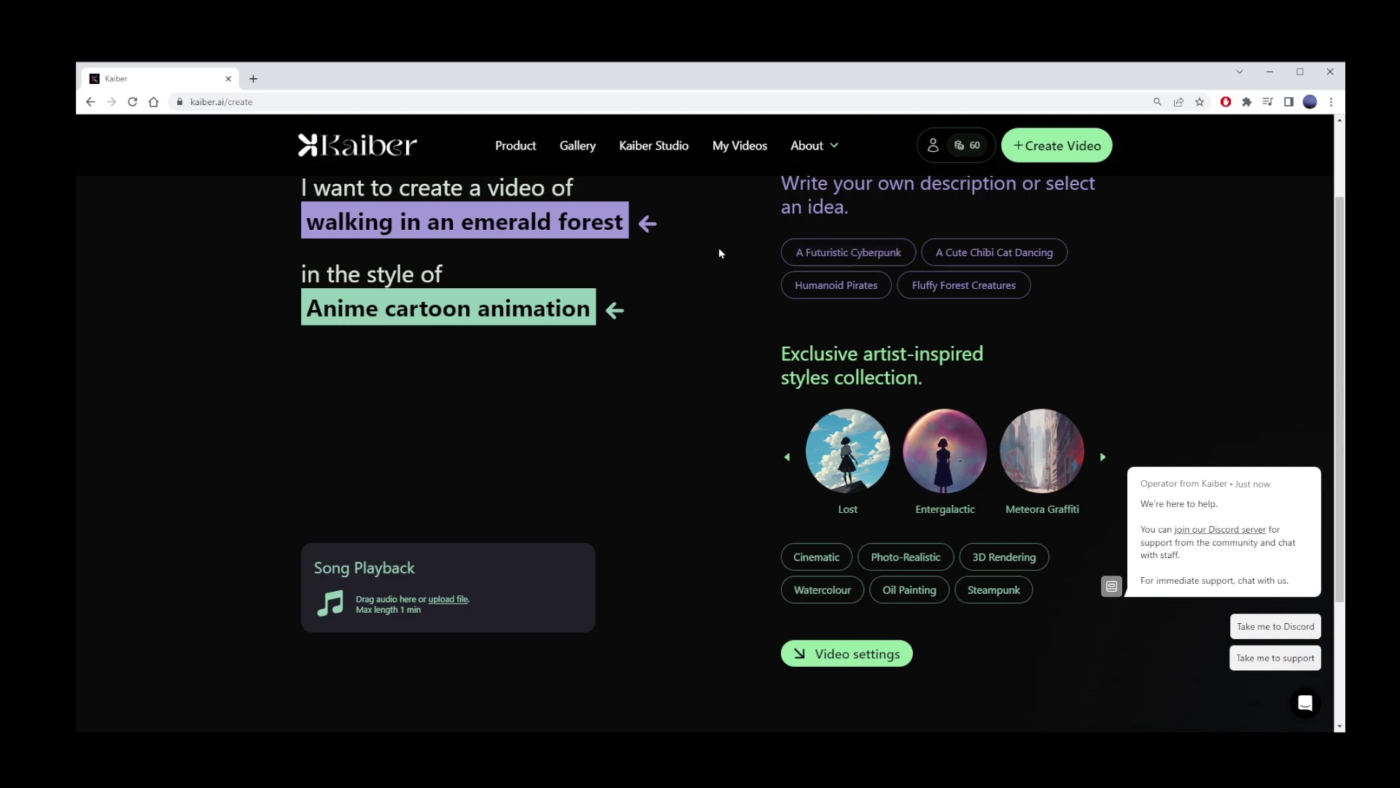
pyautogui.write('Watercolor')
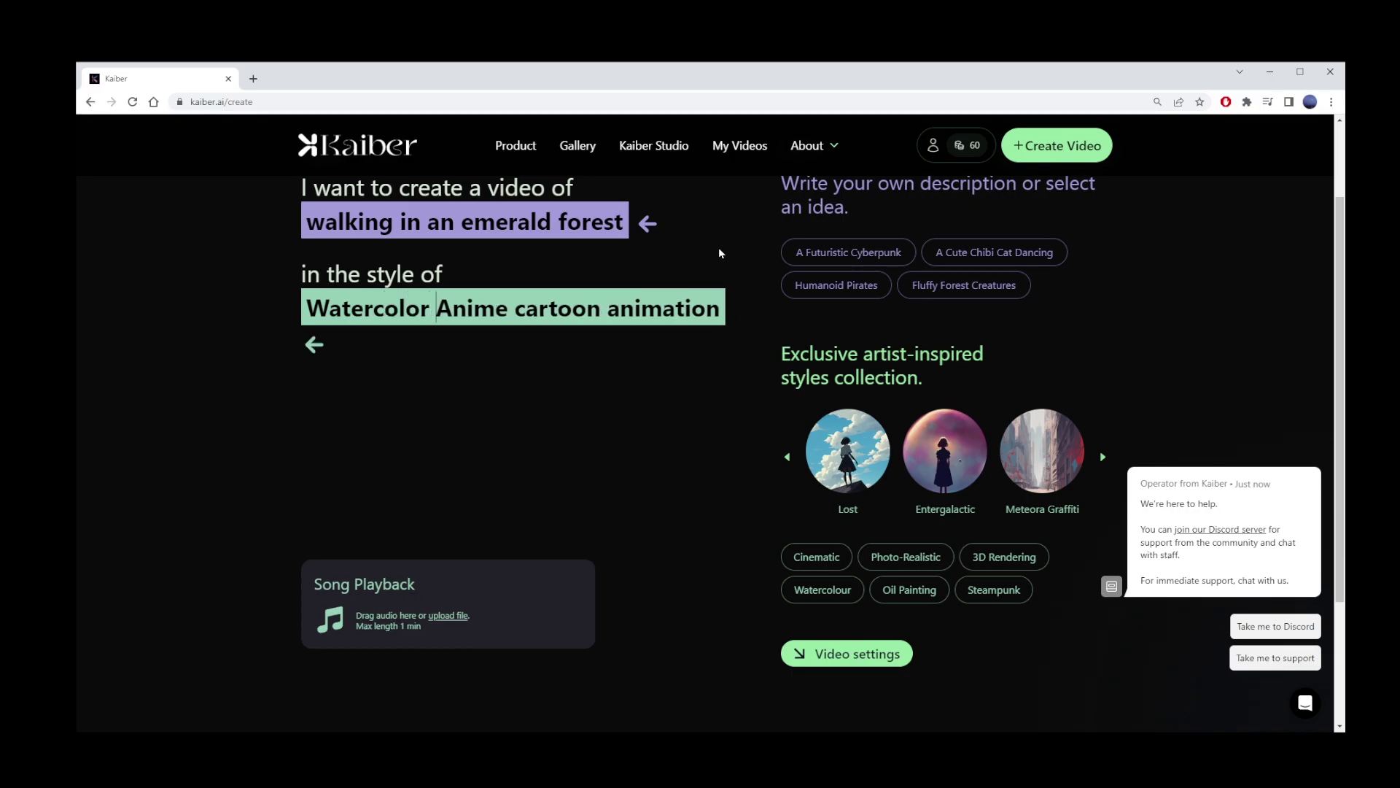
pyautogui.press('Delete')
pyautogui.write('a')
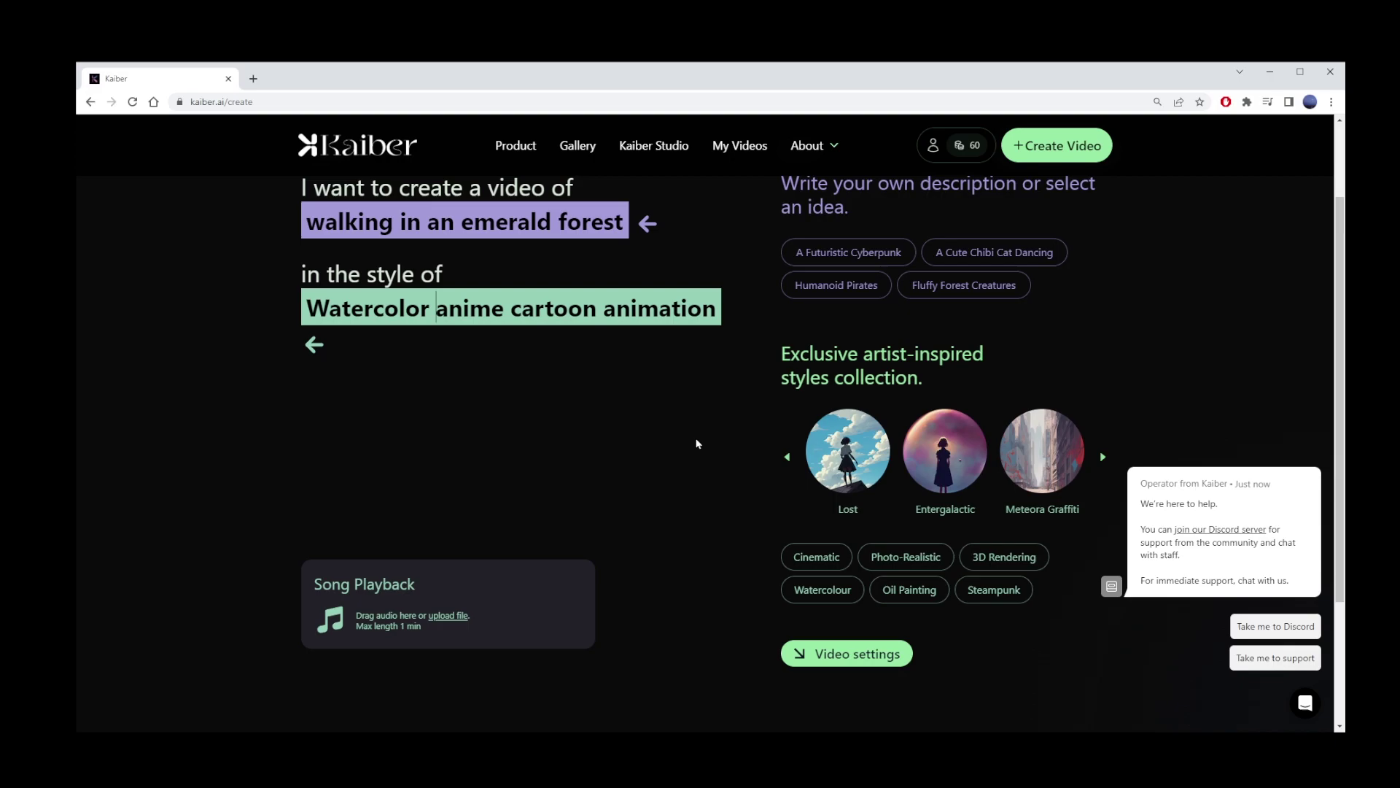
pyautogui.click(839, 653)
# Set the video duration to 1:00 and the aspect ratio to 16:9
pyautogui.scroll(2, 837, 654)
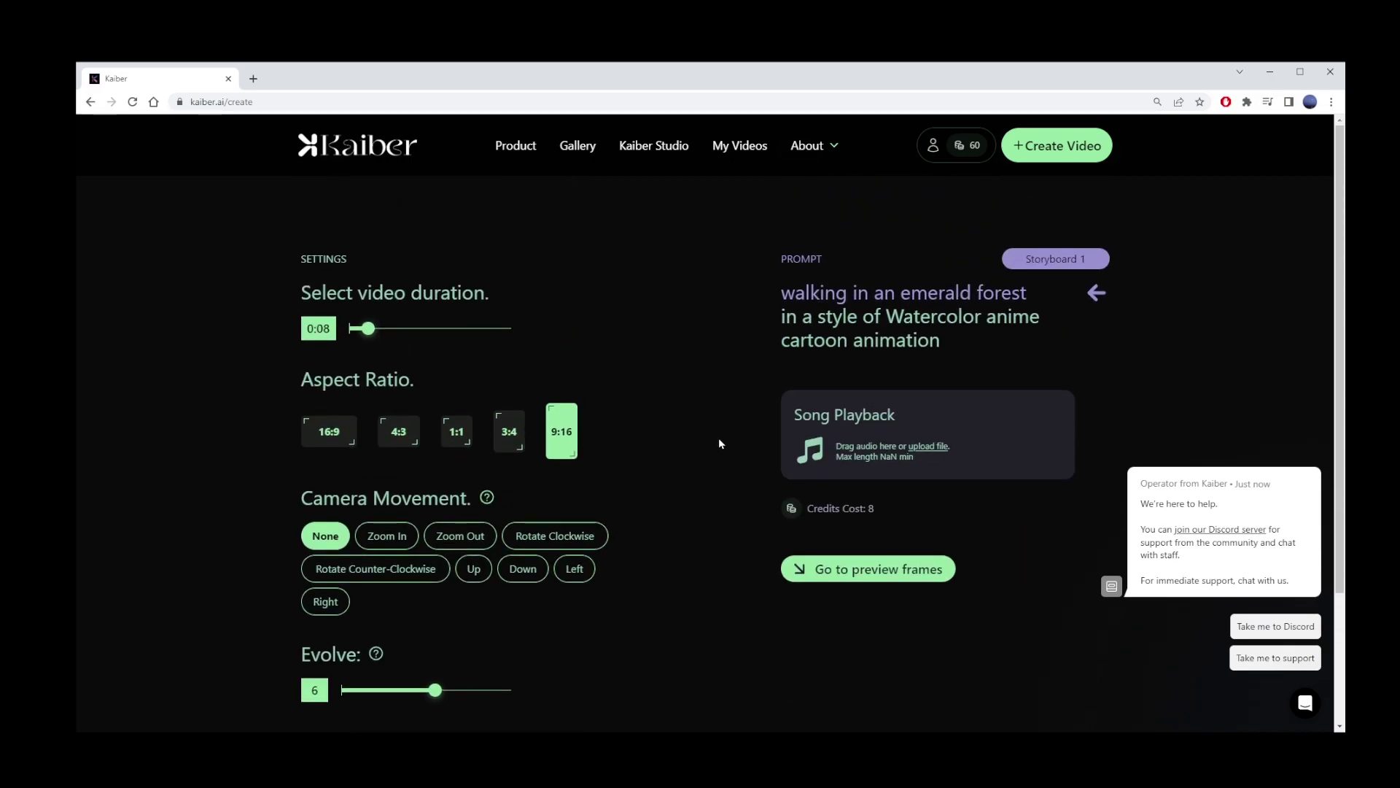
pyautogui.moveTo(368, 332); pyautogui.dragTo(528, 333)
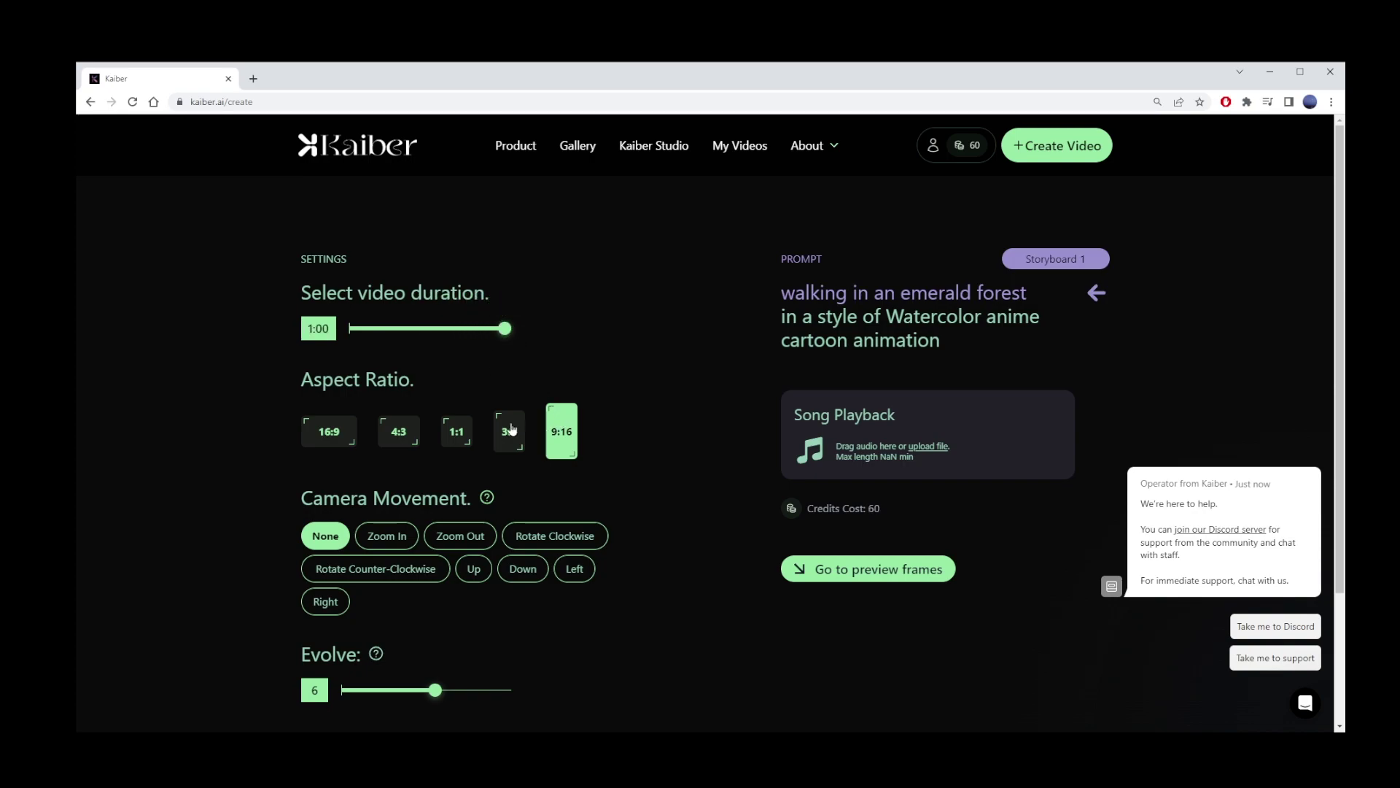
pyautogui.click(329, 433)
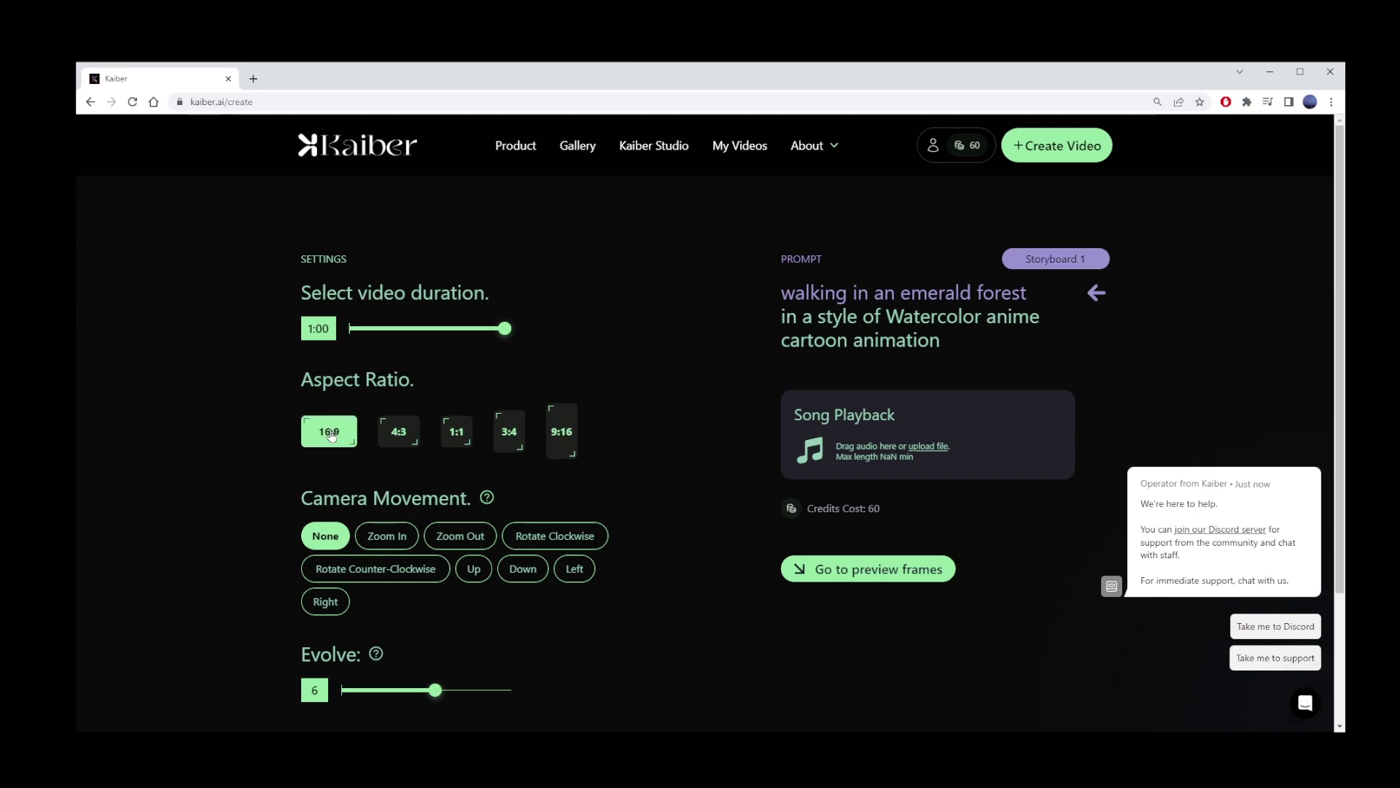
# Choose Zoom In camera movement and raise Evolve from 6 to 8
pyautogui.scroll(-1, 624, 339)
pyautogui.scroll(-1, 624, 339)
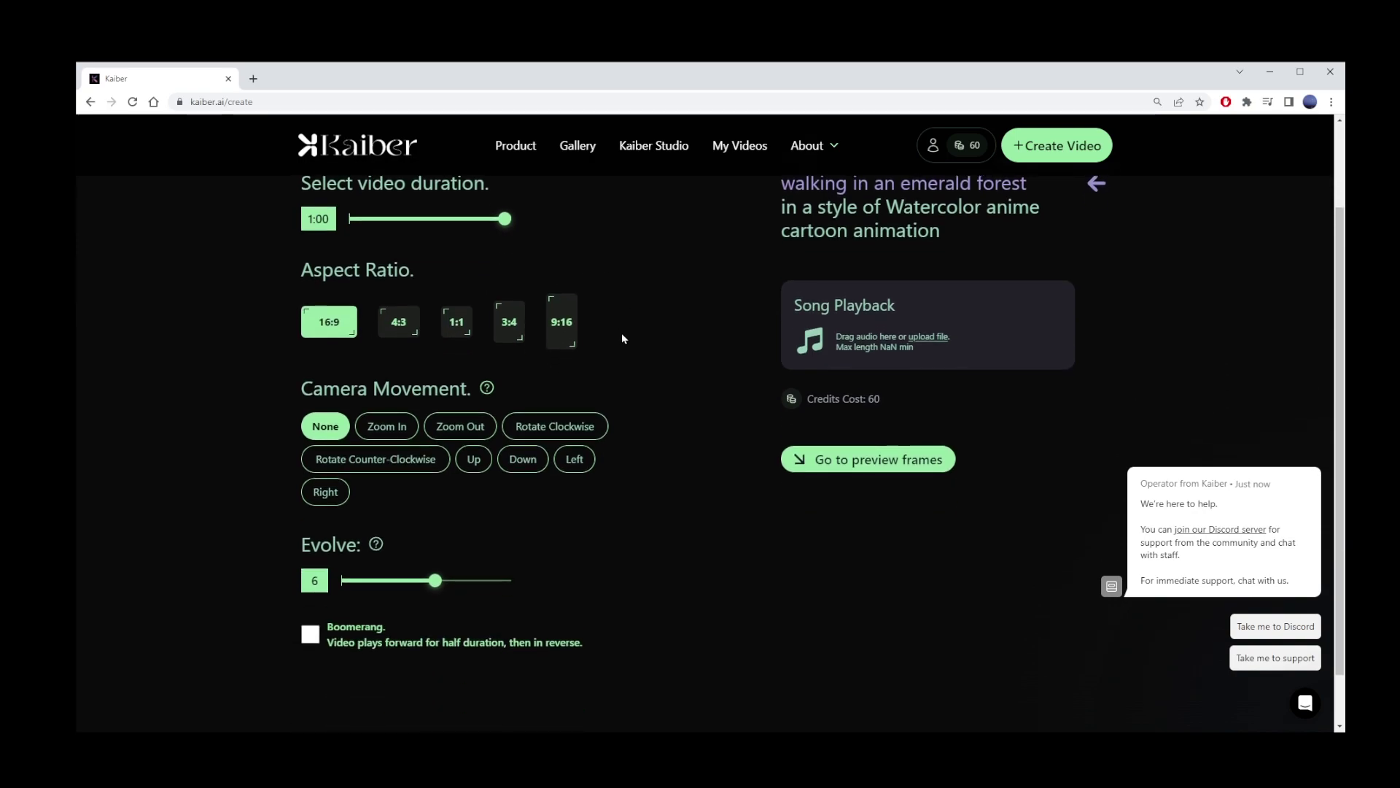
pyautogui.scroll(-1, 623, 339)
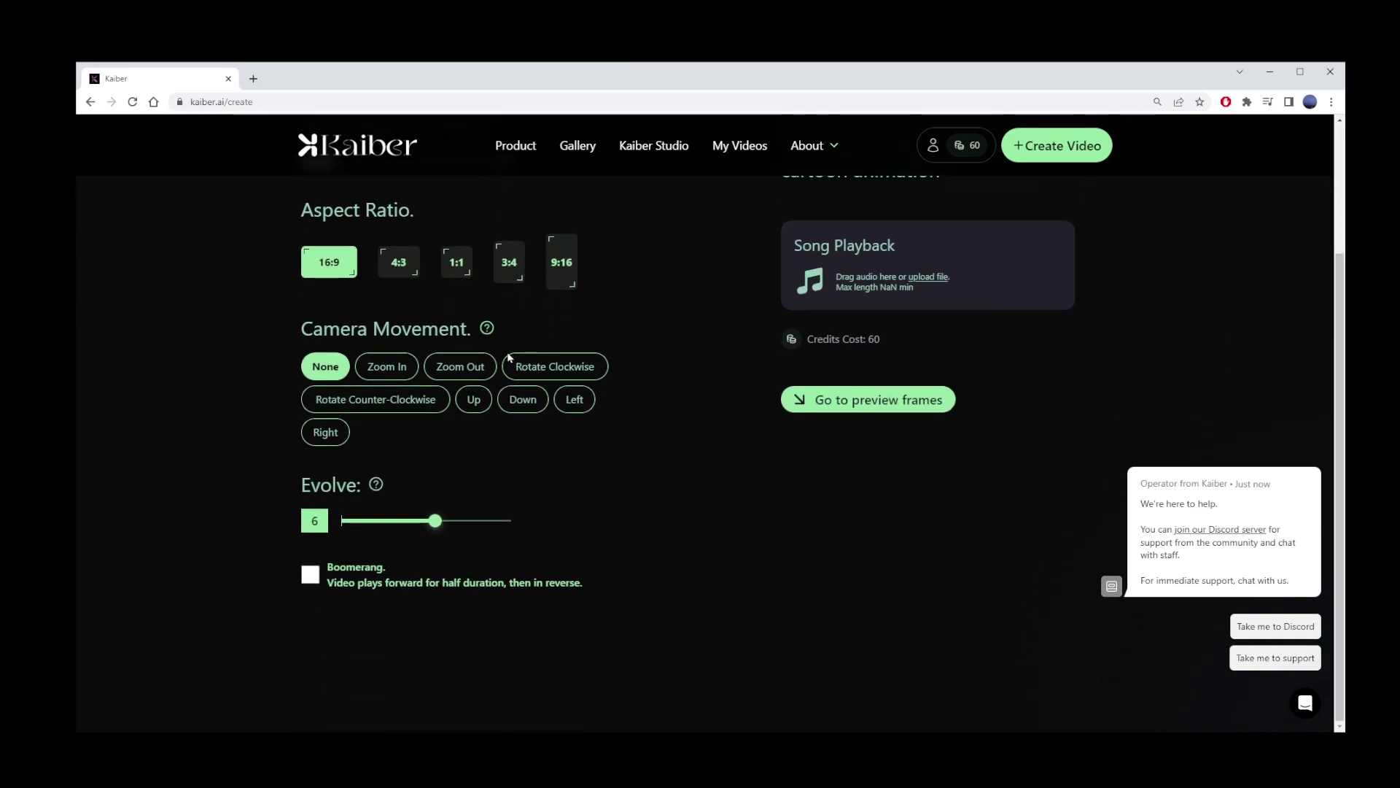
pyautogui.click(403, 374)
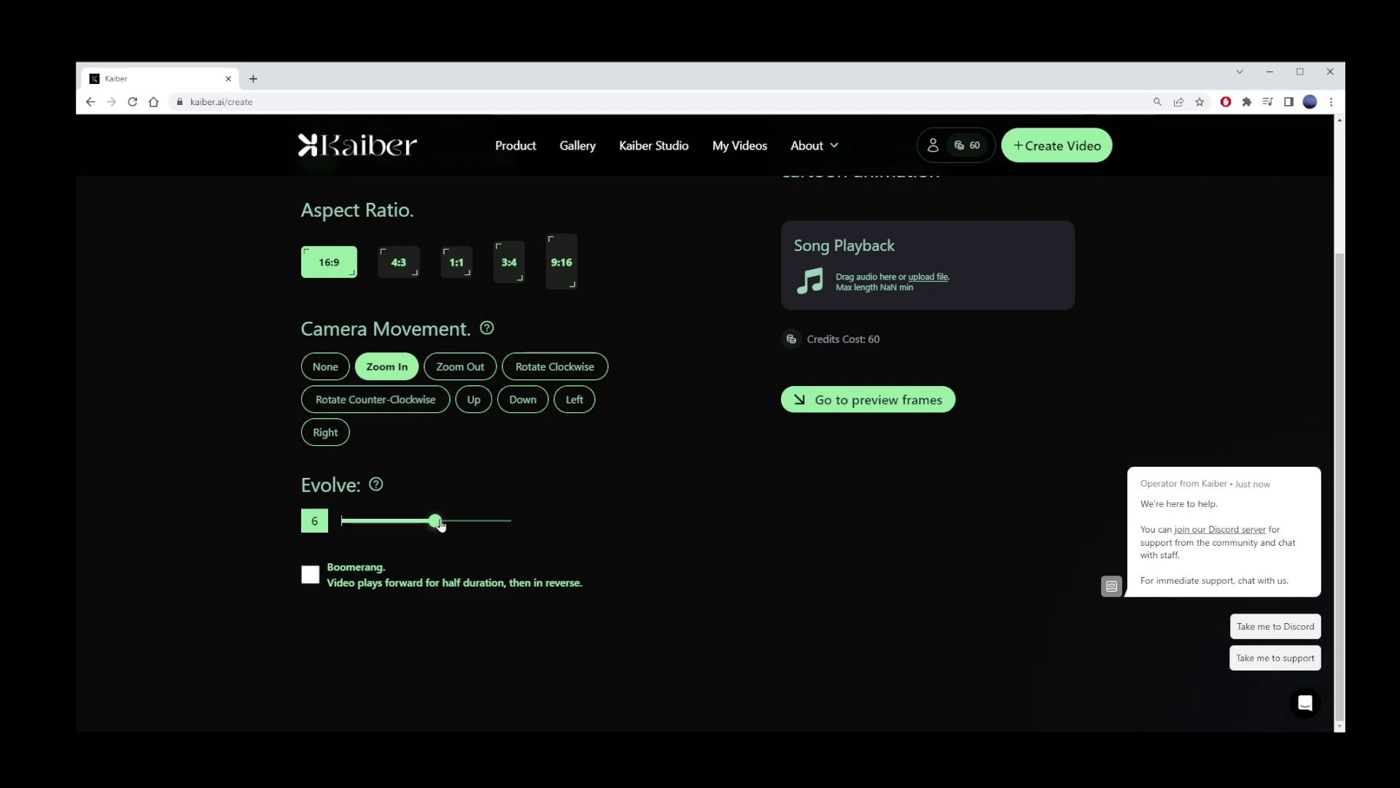
pyautogui.moveTo(378, 487)
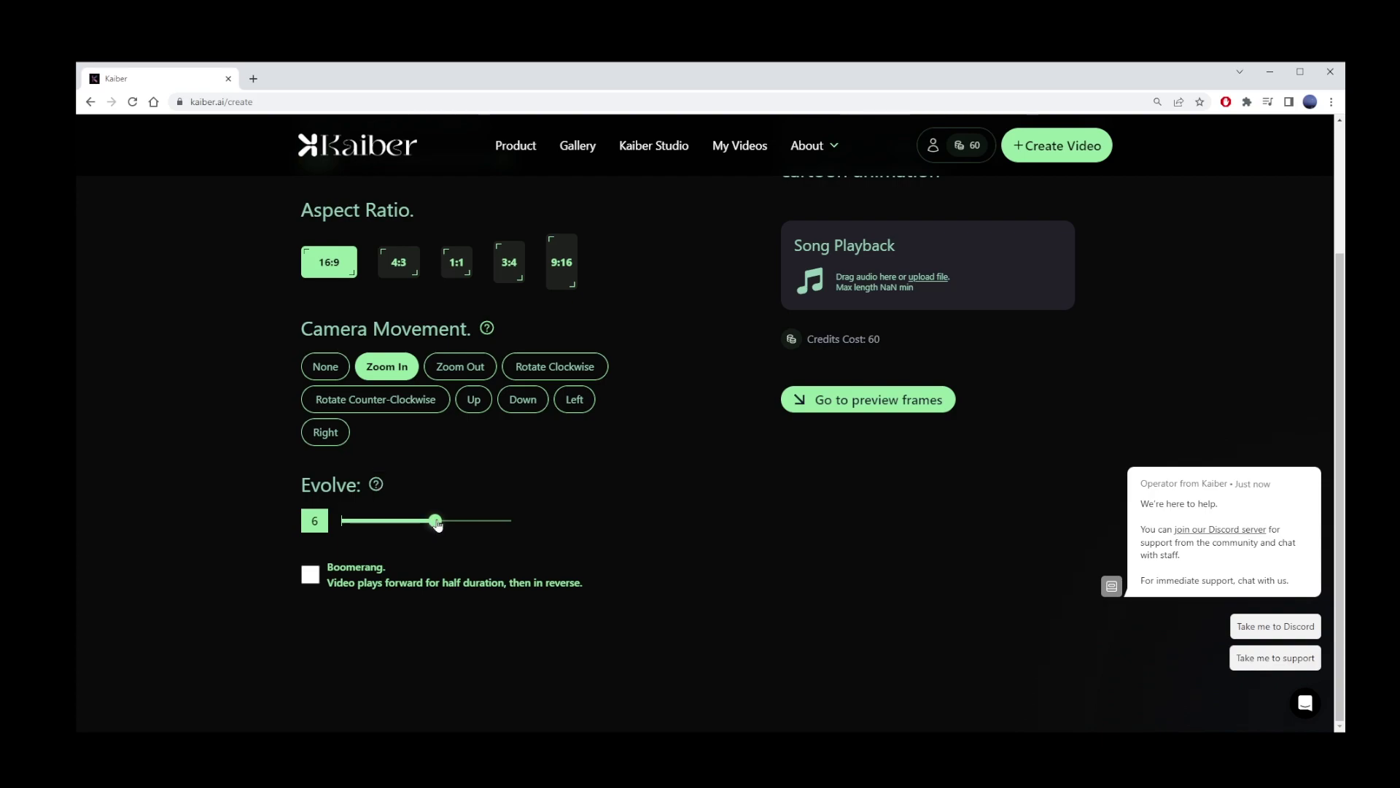
pyautogui.moveTo(437, 523); pyautogui.dragTo(469, 520)
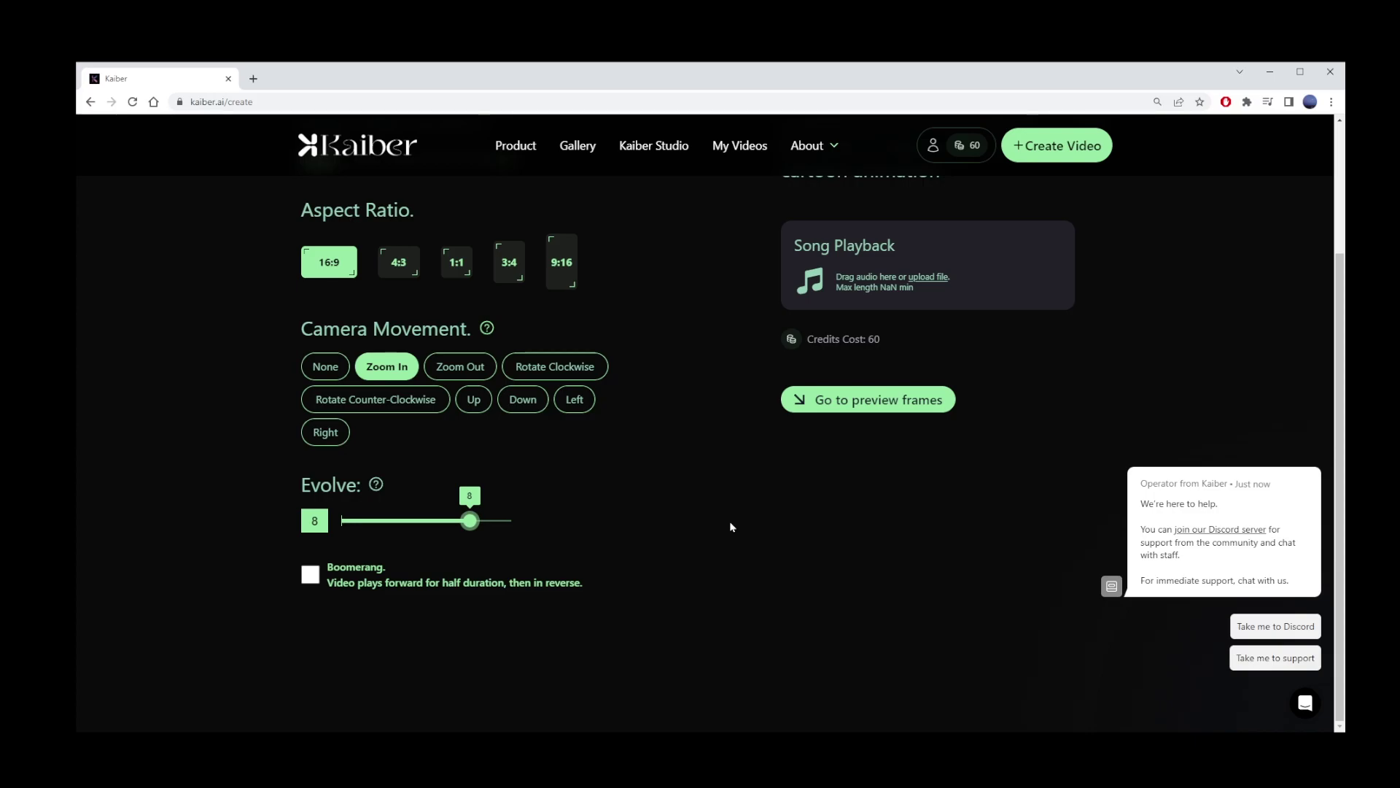
pyautogui.scroll(2, 729, 520)
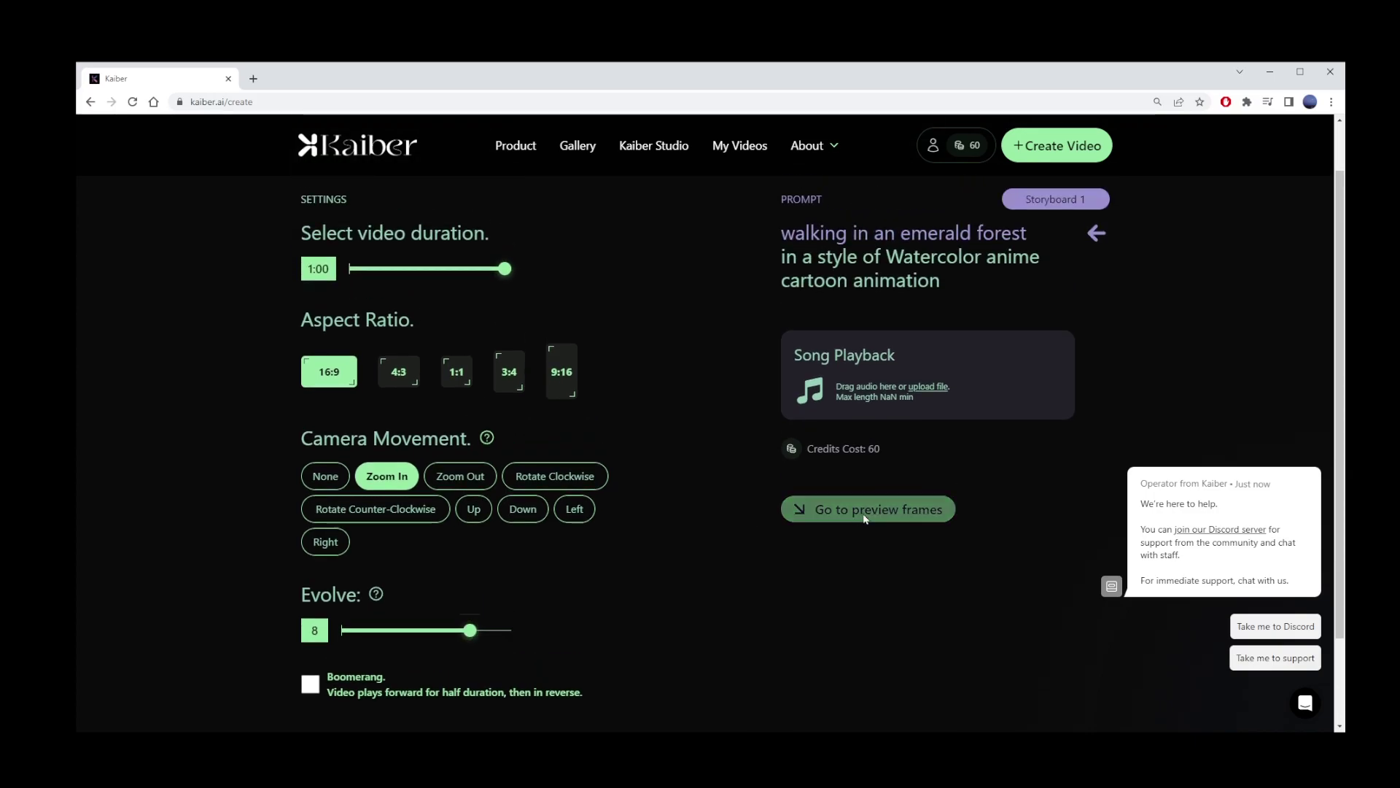
# Generate four watercolor forest preview frames and make the lone-walker image keyframe 1
pyautogui.click(864, 513)
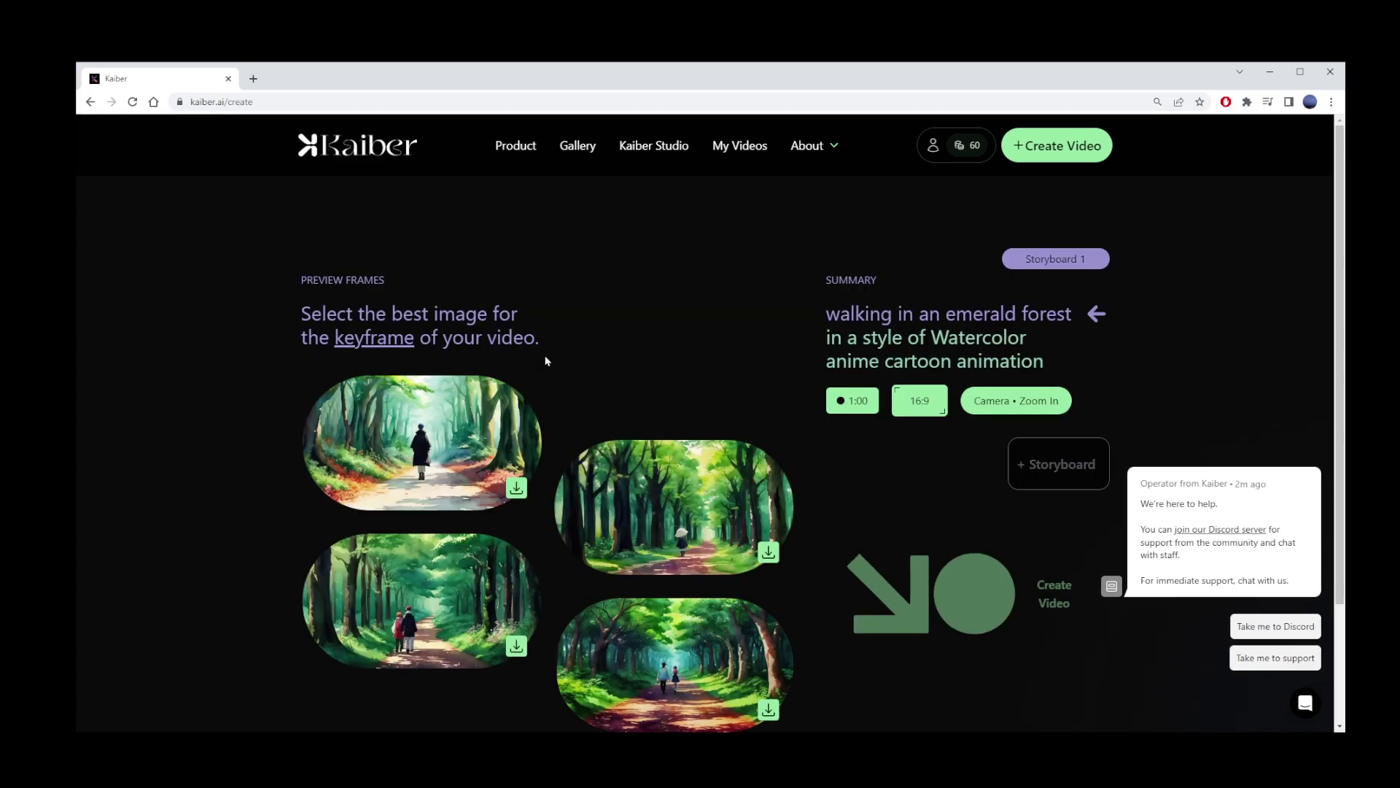
pyautogui.scroll(-1, 487, 312)
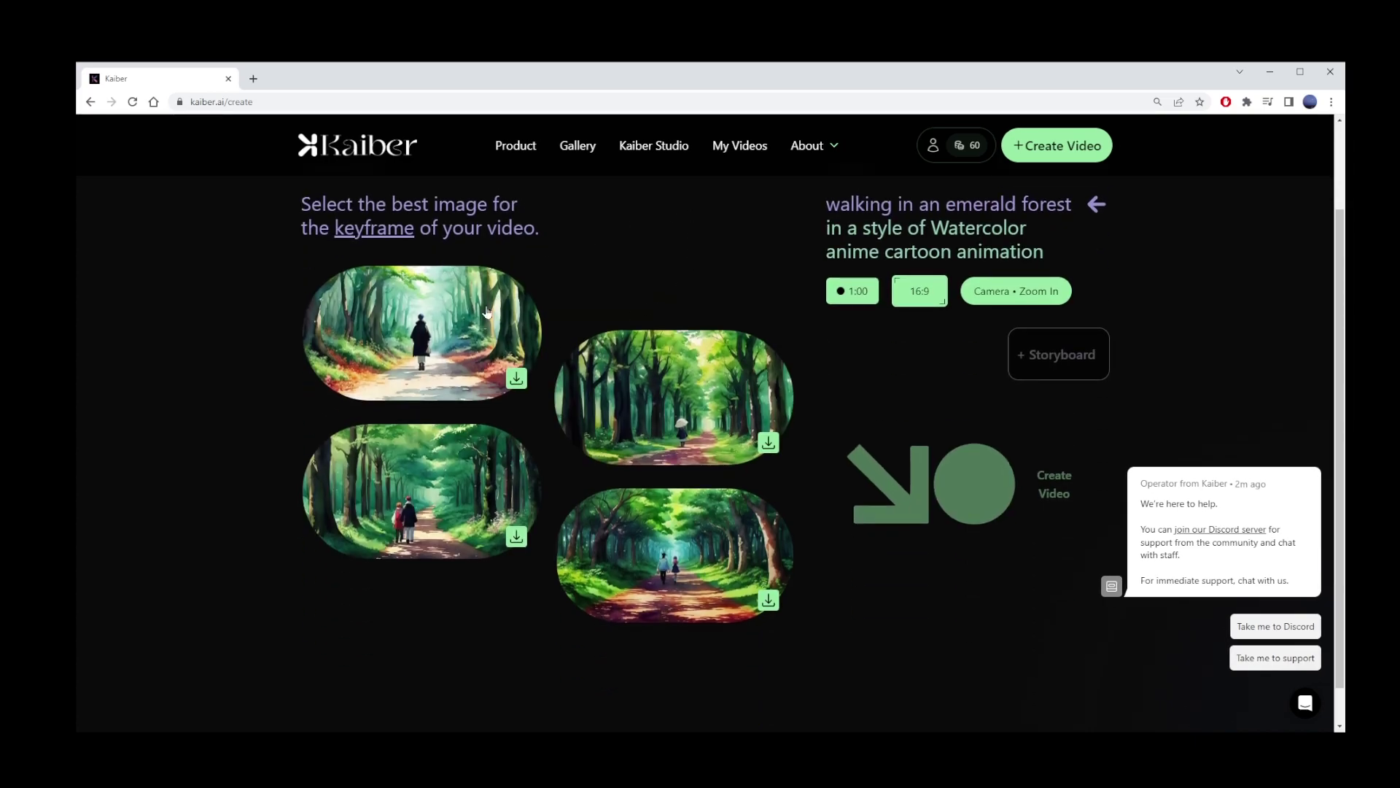
pyautogui.scroll(1, 684, 415)
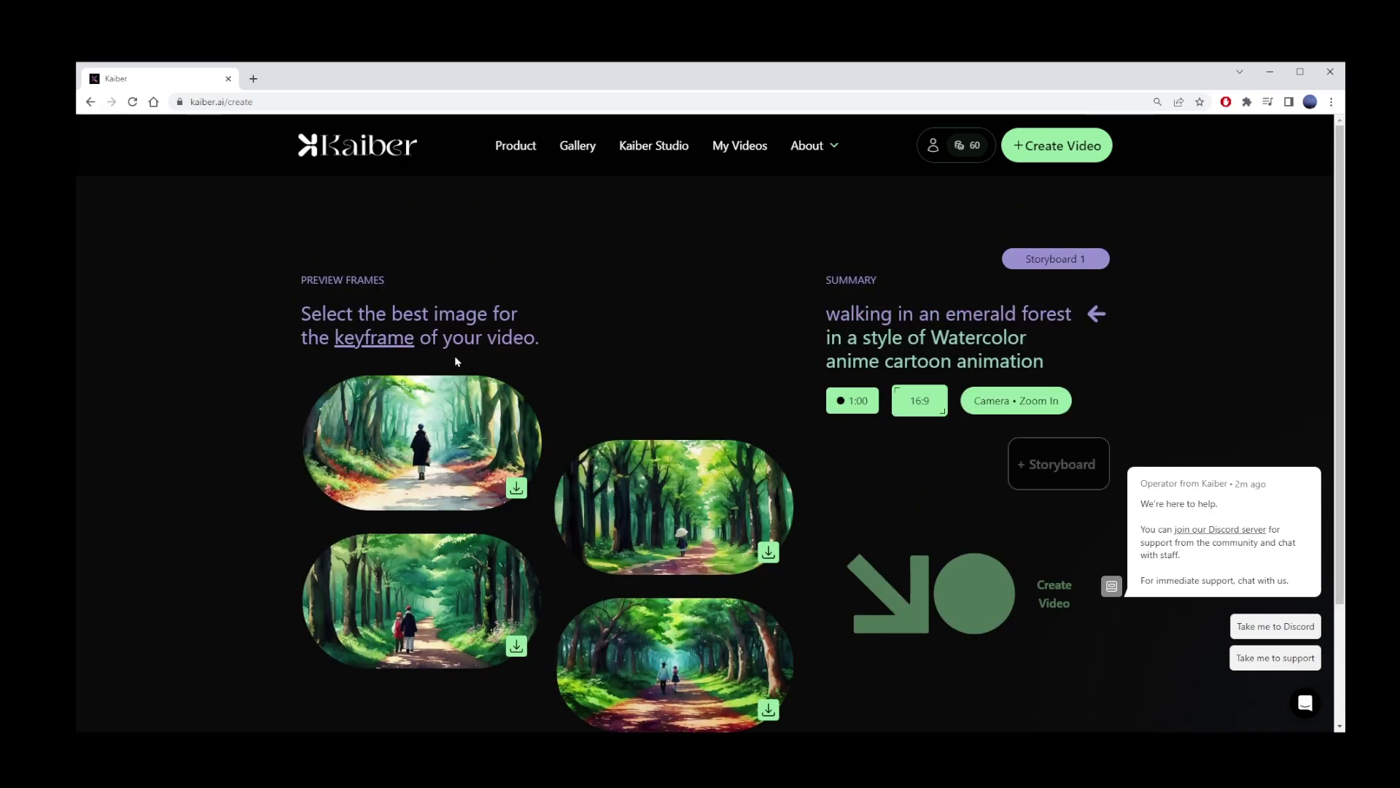
pyautogui.moveTo(302, 342); pyautogui.dragTo(508, 340)
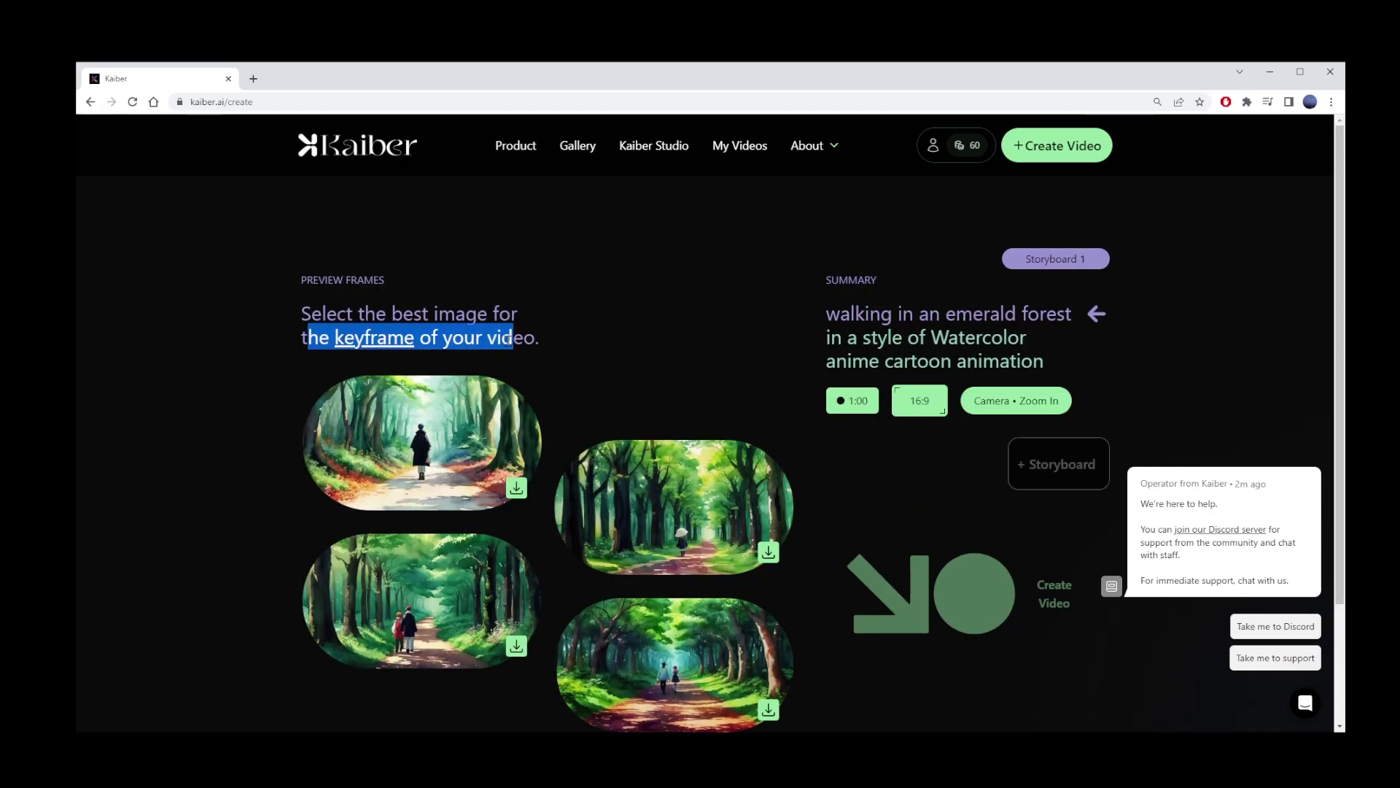
pyautogui.click(450, 454)
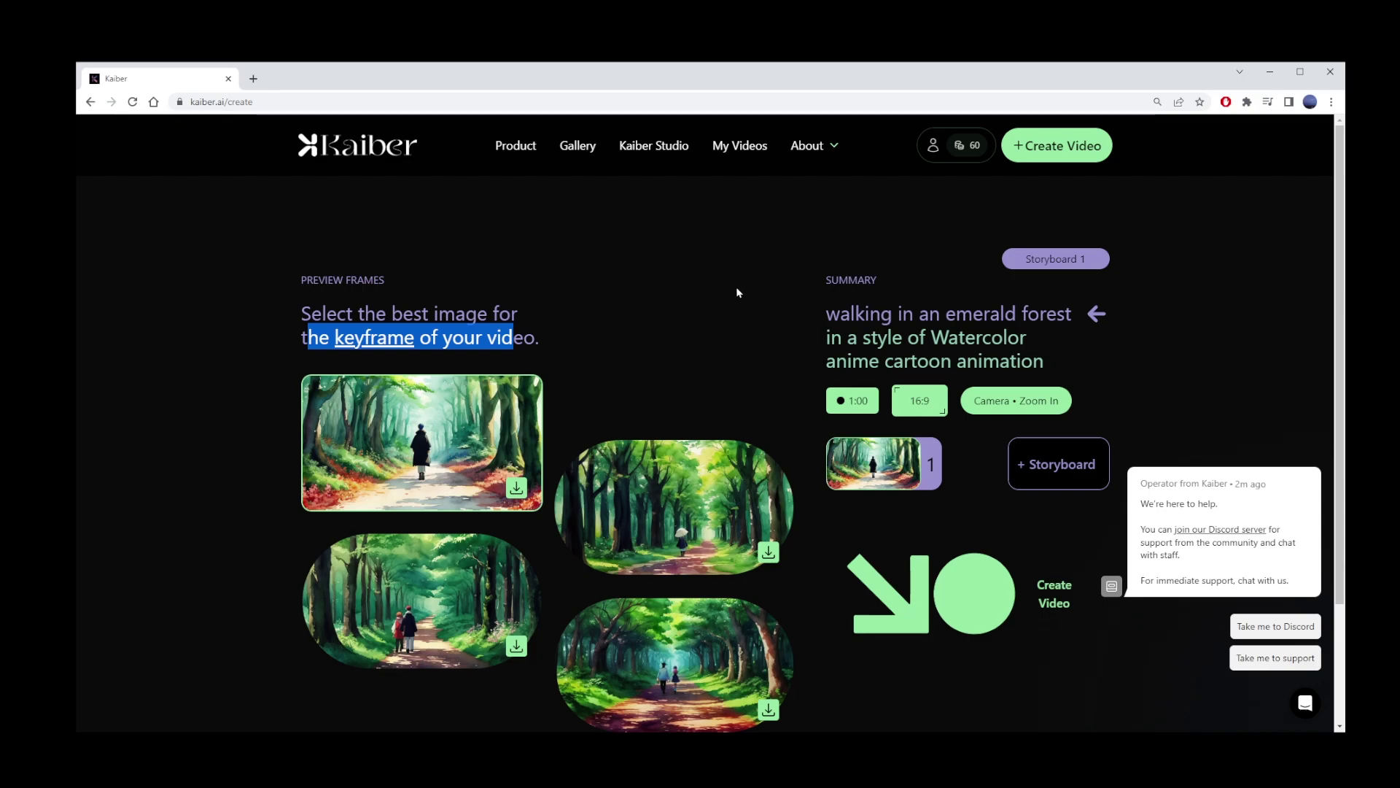
pyautogui.scroll(-1, 729, 299)
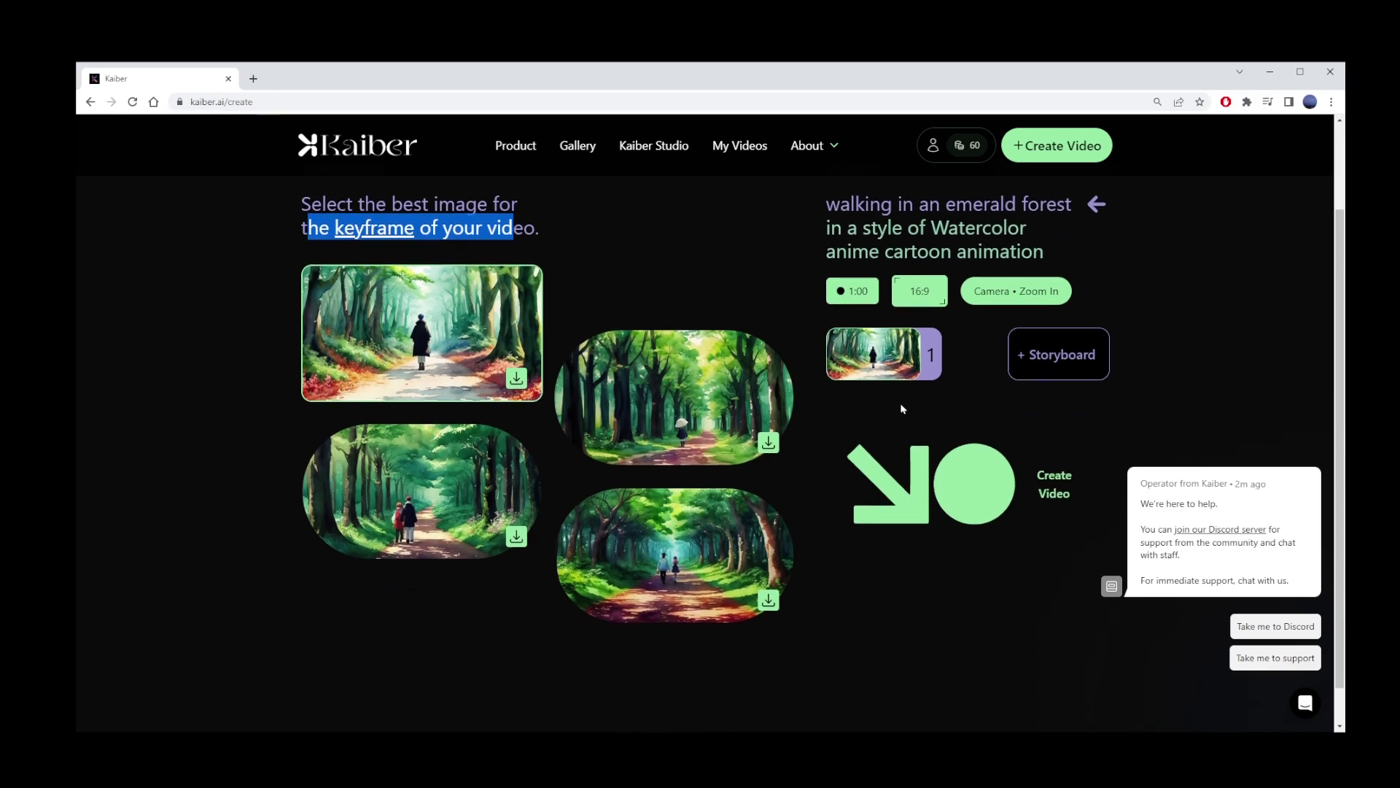
# Start rendering the one-minute watercolor forest video with Create Video
pyautogui.click(972, 484)
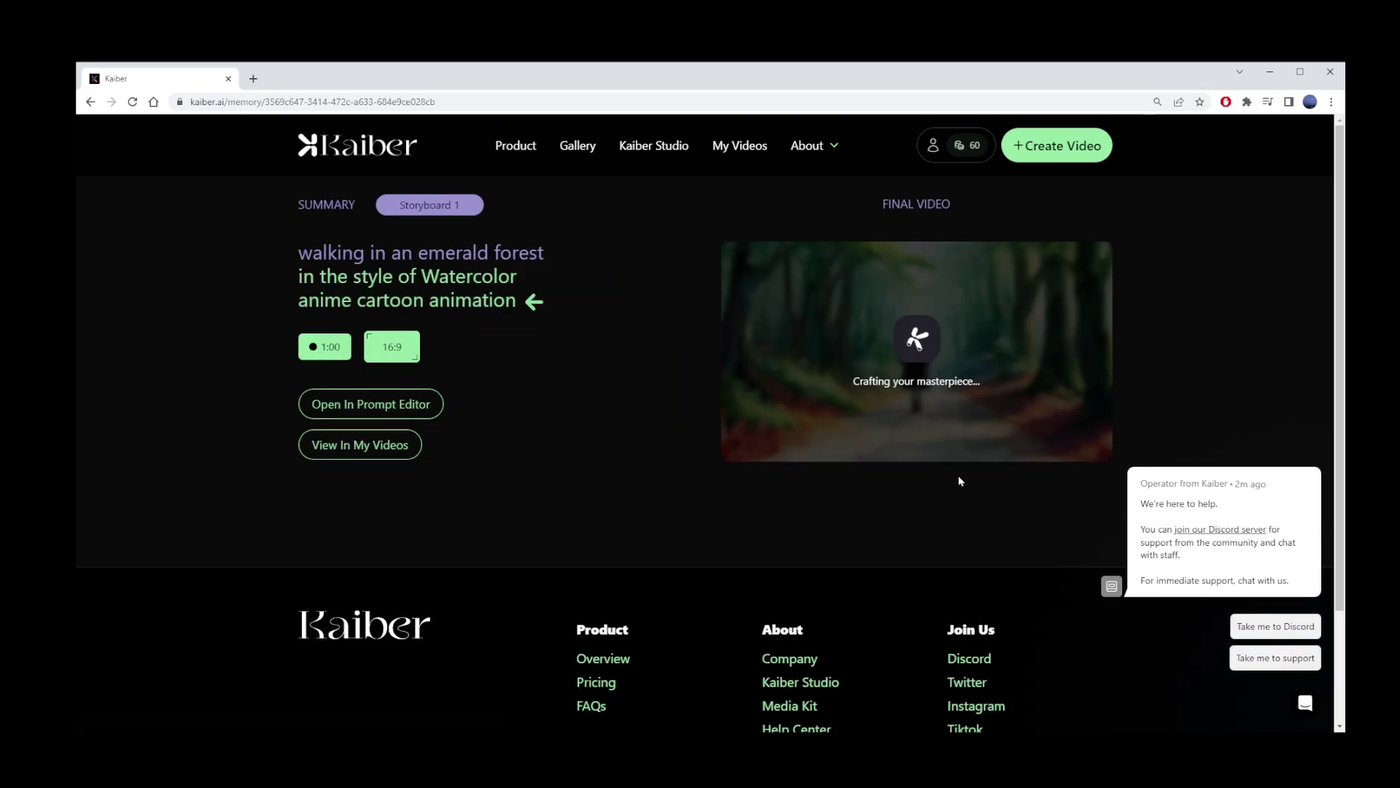